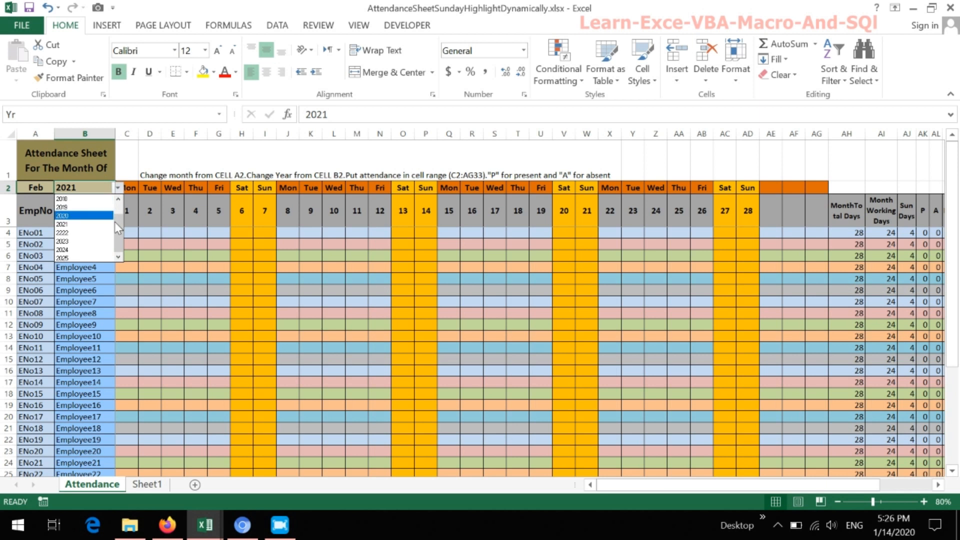
- On the Attendance sheet, set the year in B2 to 2019 and change the month in A2 to Mar, followed by May
left_click(99, 207)
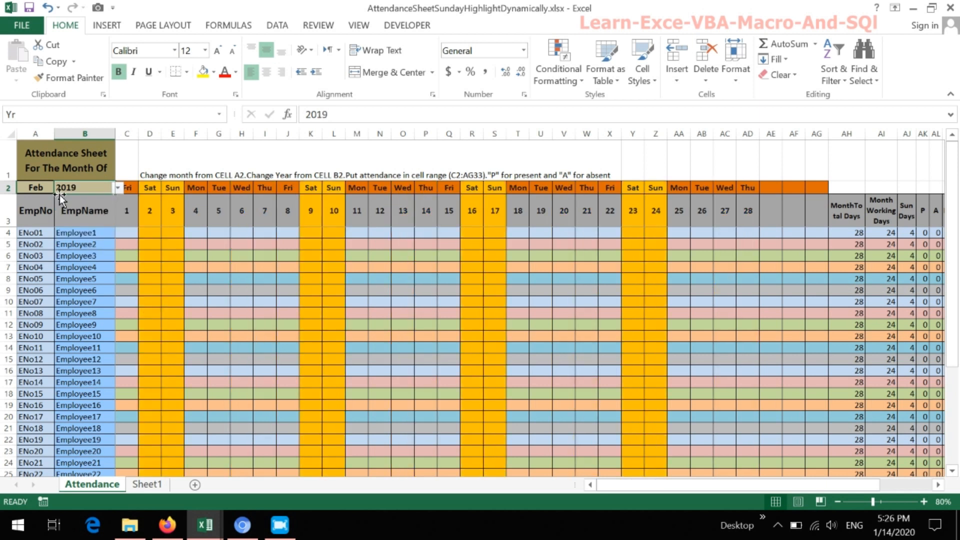
left_click(45, 188)
left_click(56, 187)
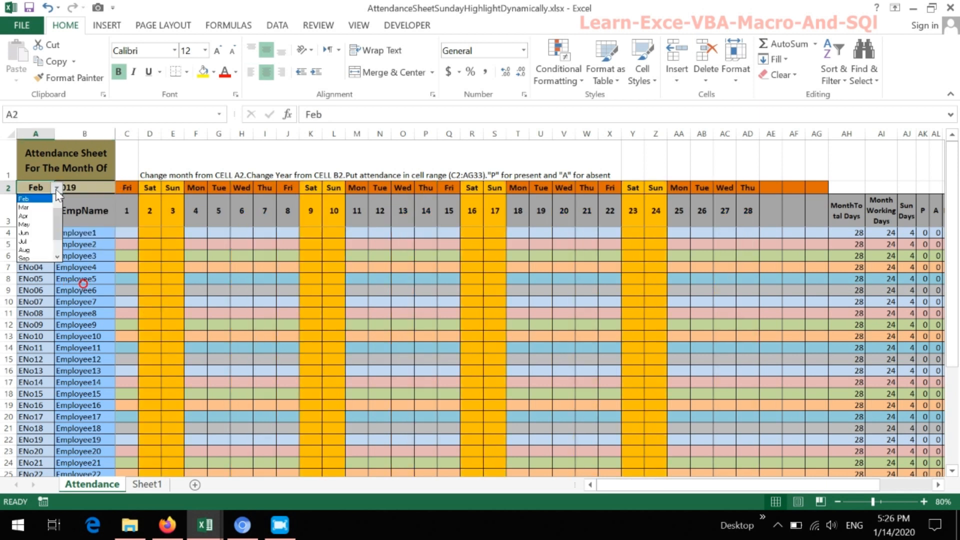
left_click(38, 205)
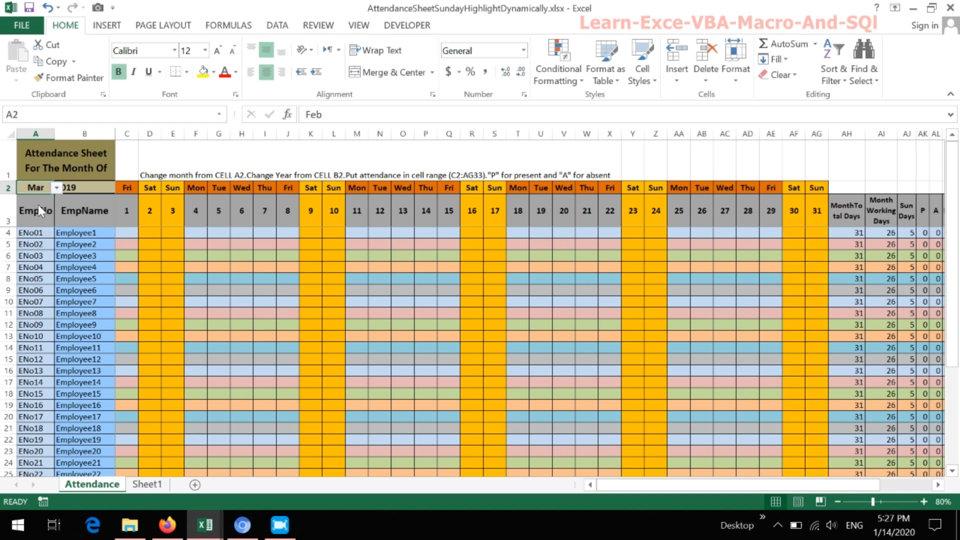
left_click(55, 189)
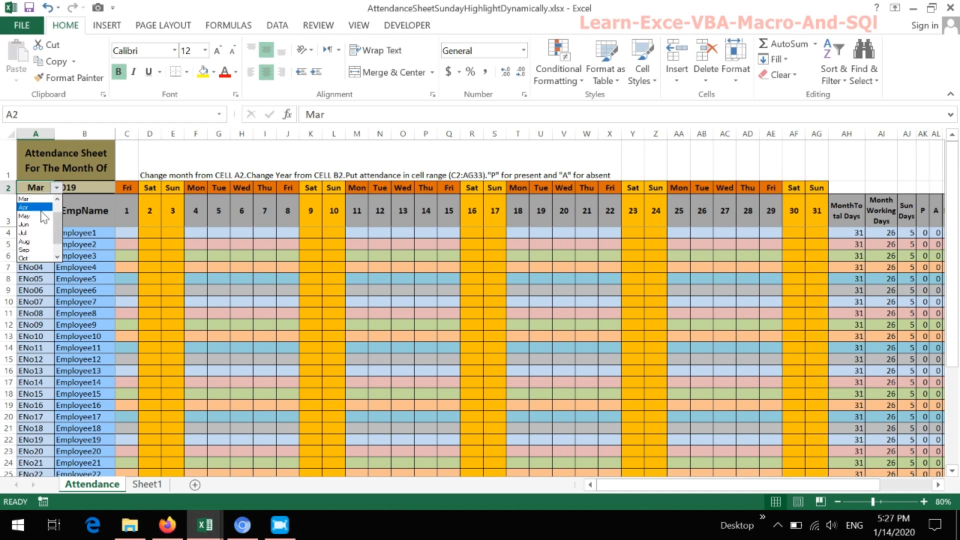
left_click(39, 214)
- Set the attendance year in cell B2 to 2020
left_click(75, 188)
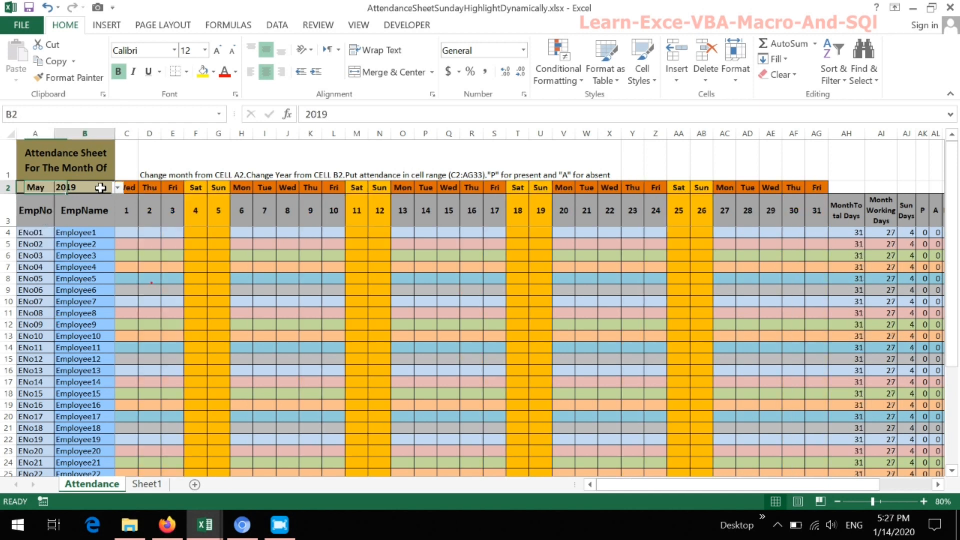
left_click(118, 187)
left_click(119, 189)
left_click(118, 188)
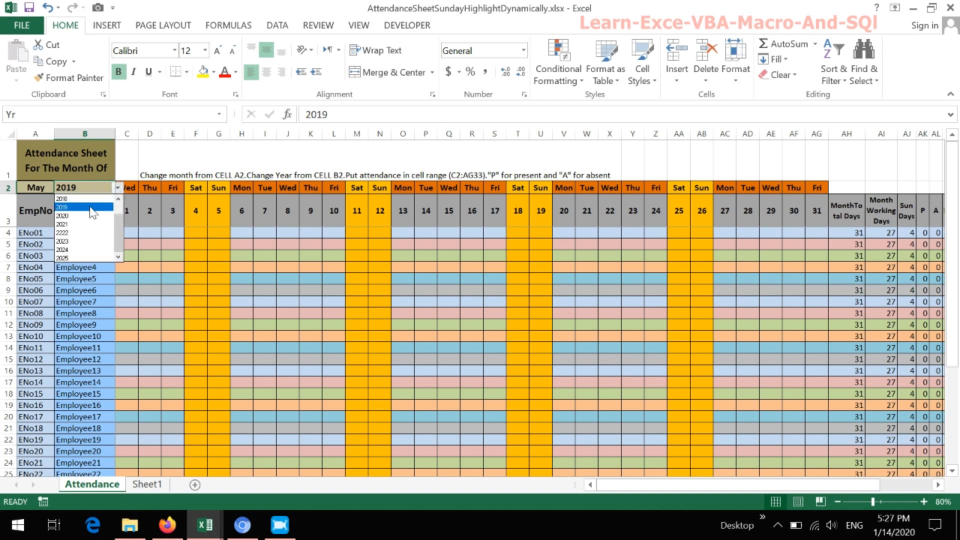
left_click(82, 216)
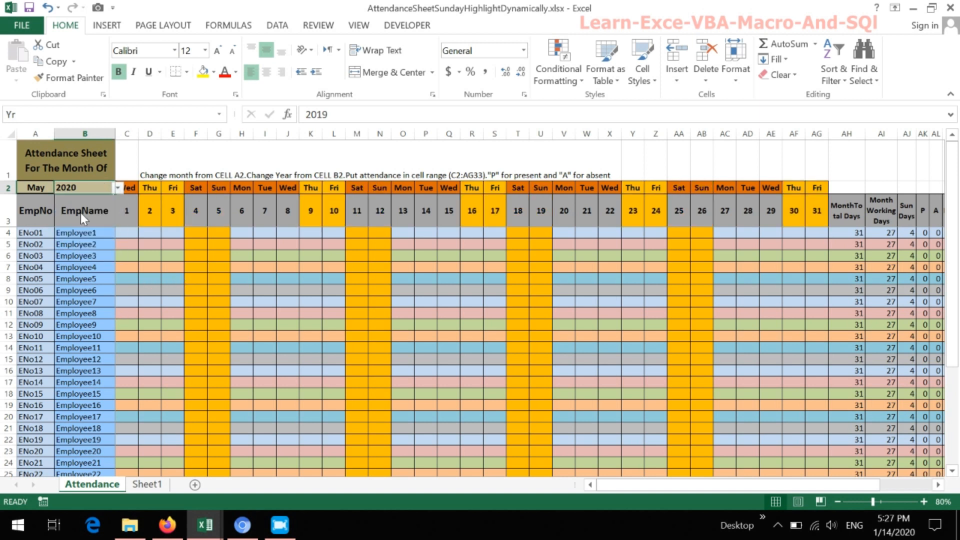
- Set the attendance month in cell A2 to Jan
left_click(50, 189)
left_click(56, 189)
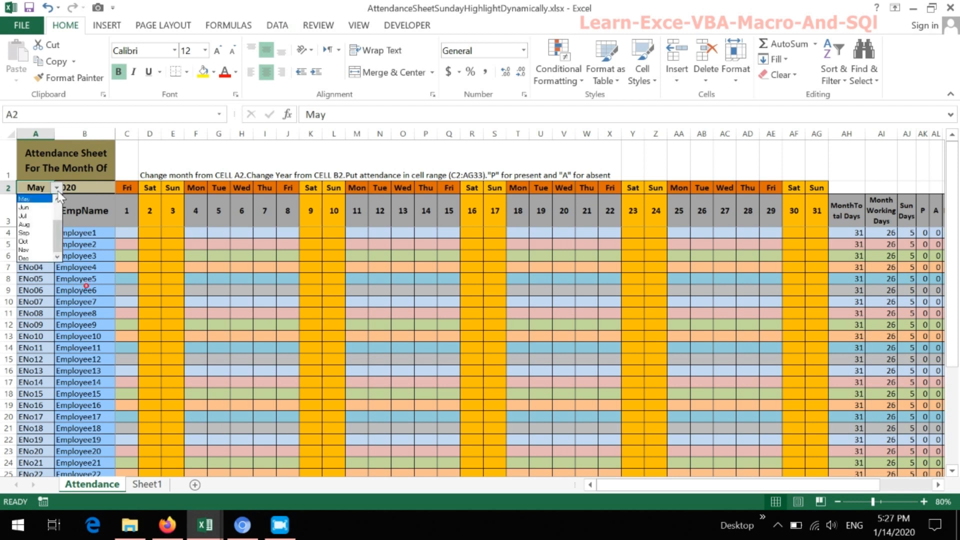
left_click(33, 192)
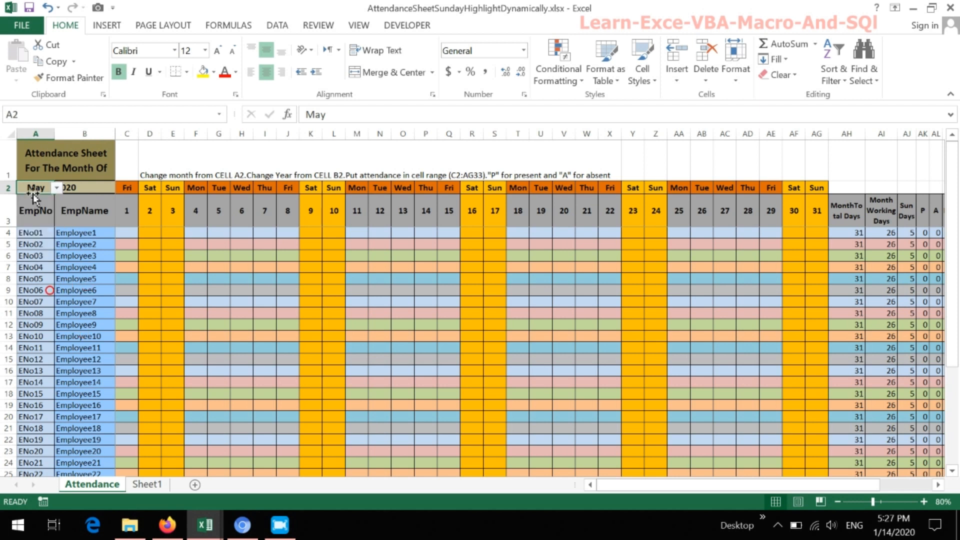
left_click(57, 187)
left_click_drag(58, 233, 58, 202)
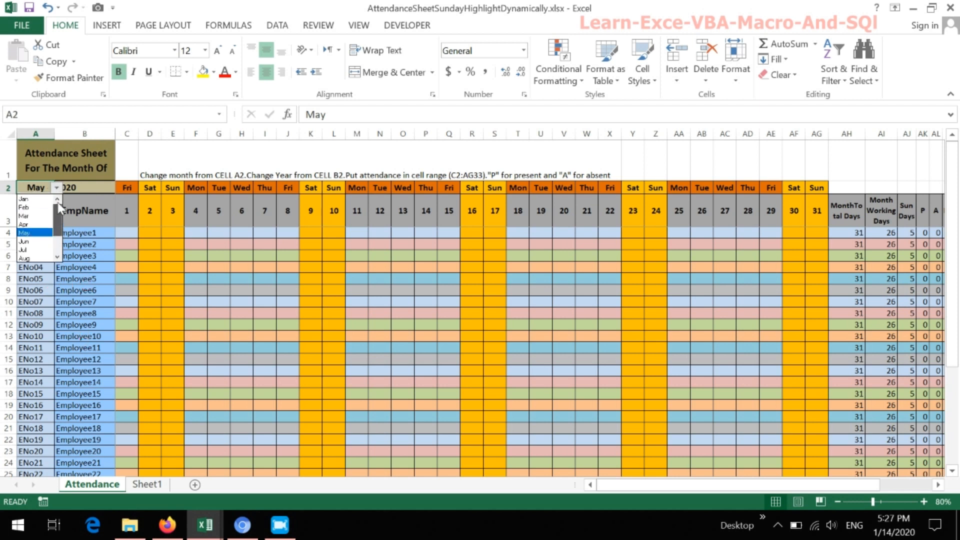
left_click(45, 200)
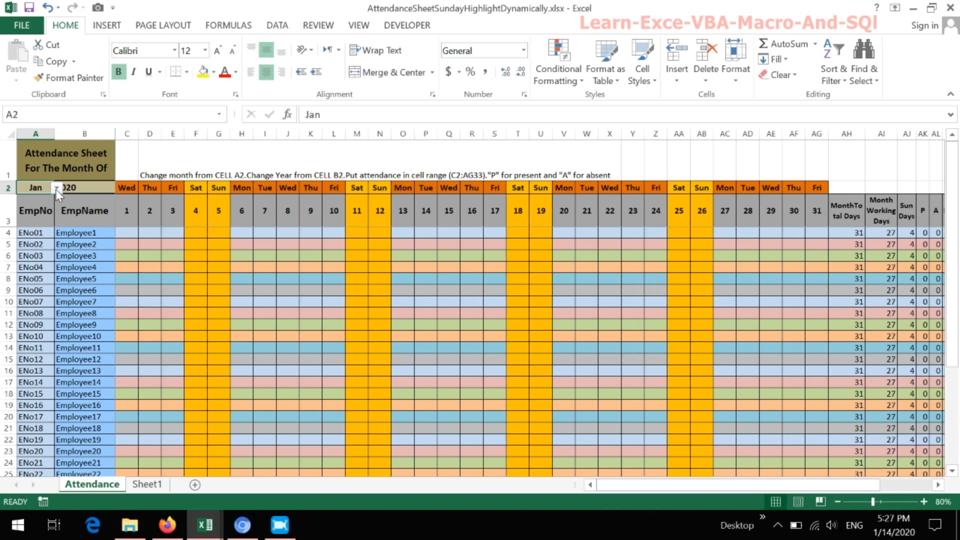
- Set the month in A2 to Feb and select the summary cells AH4:AL8 for the first five employees
left_click(57, 187)
left_click(41, 205)
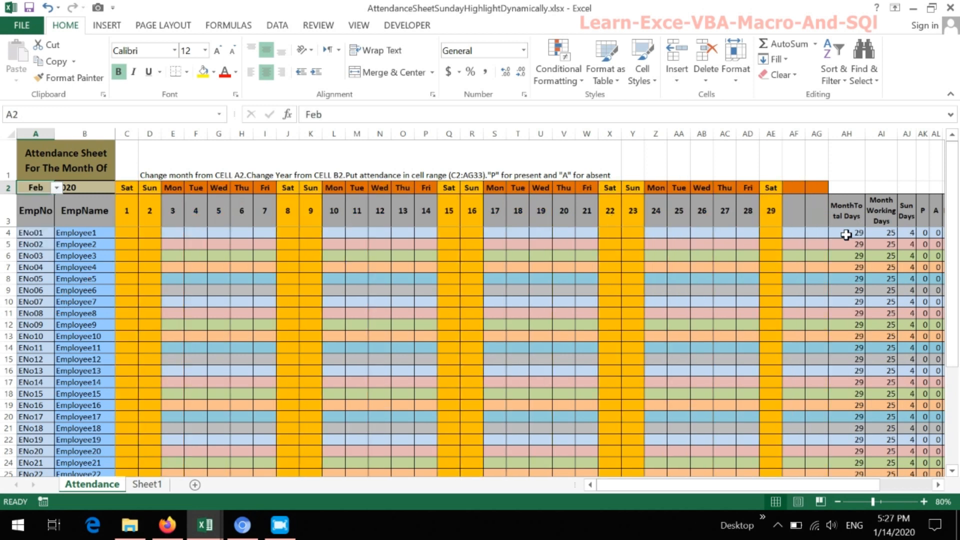
left_click_drag(850, 232, 930, 280)
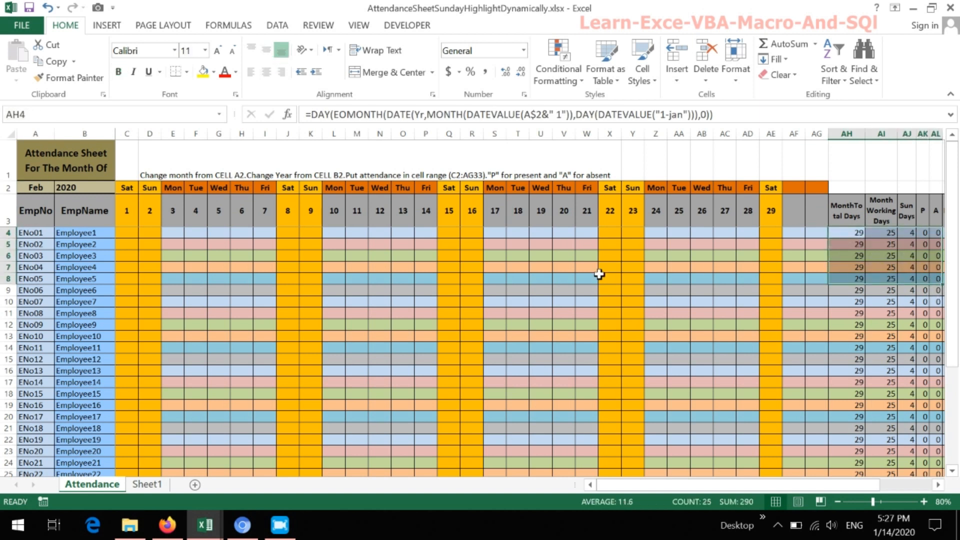
- Enter Employee1's attendance for days 3 to 7 as P, A, P, P, P in cells E4 to I4
left_click(171, 232)
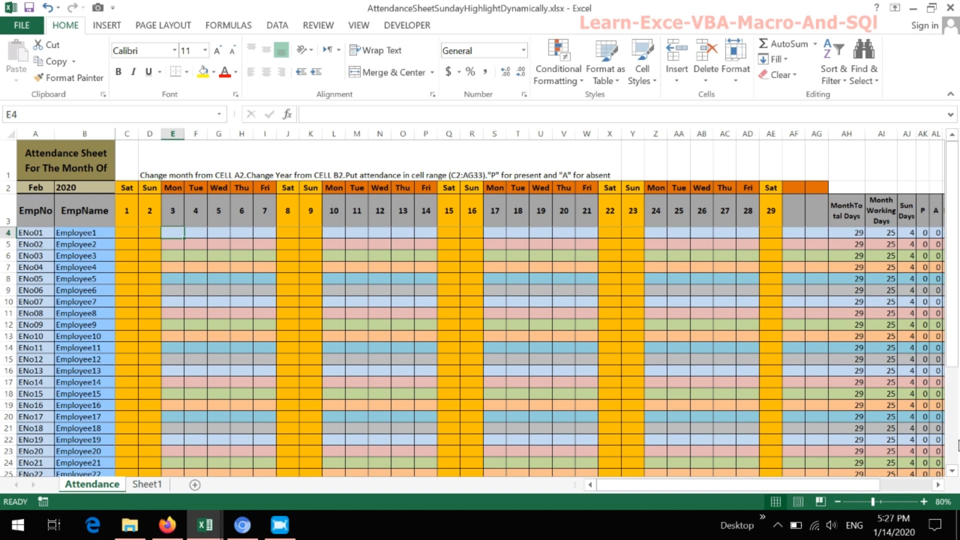
type("P")
key("Tab")
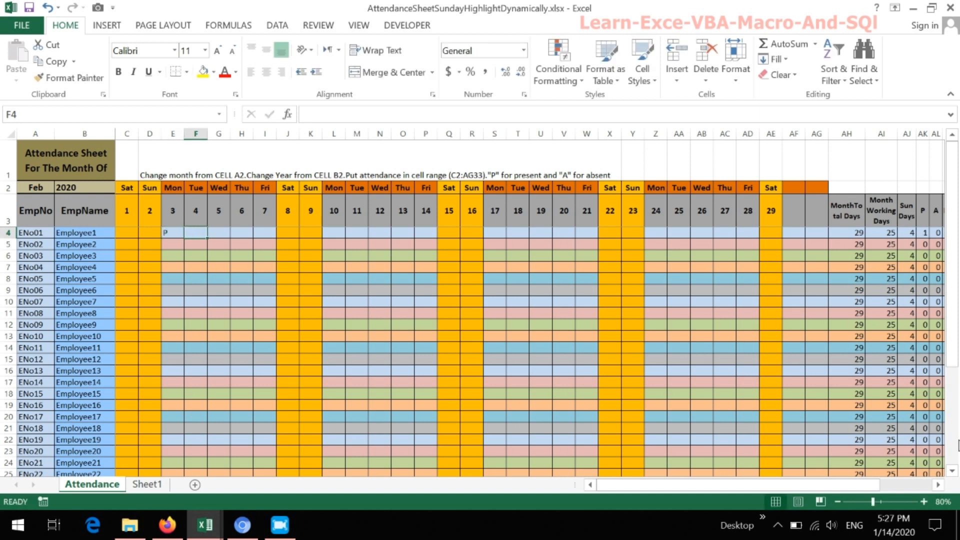
type("A")
key("Tab")
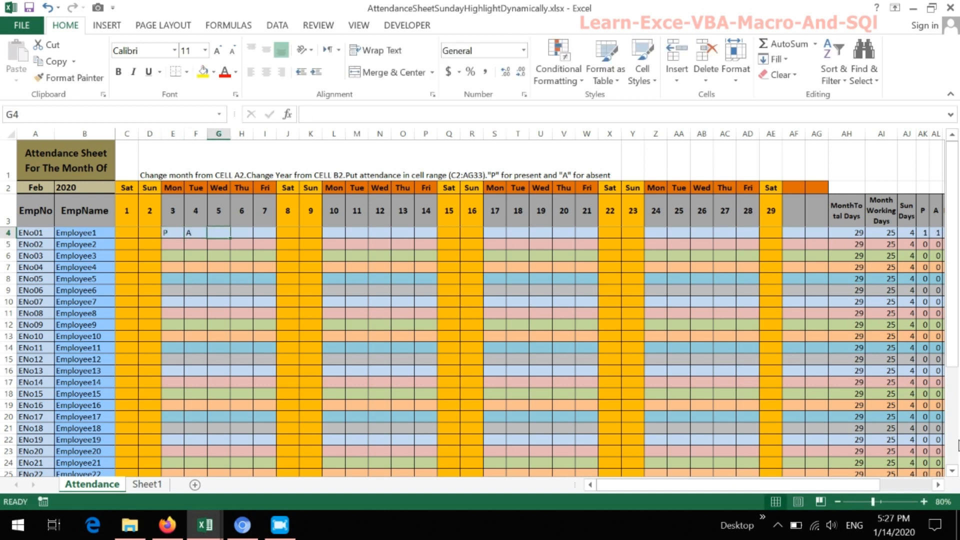
type("P")
key("Tab")
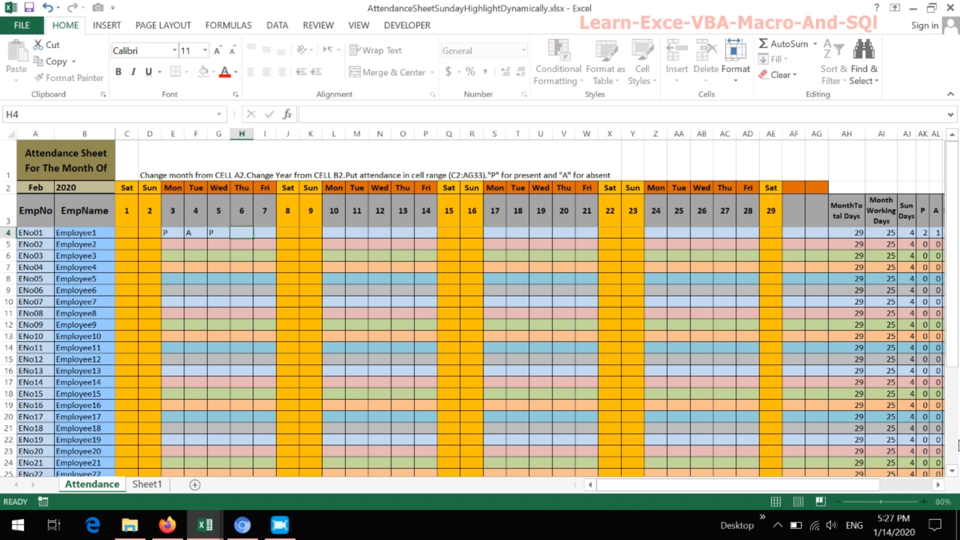
type("P")
key("Tab")
type("P")
key("Tab")
key("Tab")
key("Tab")
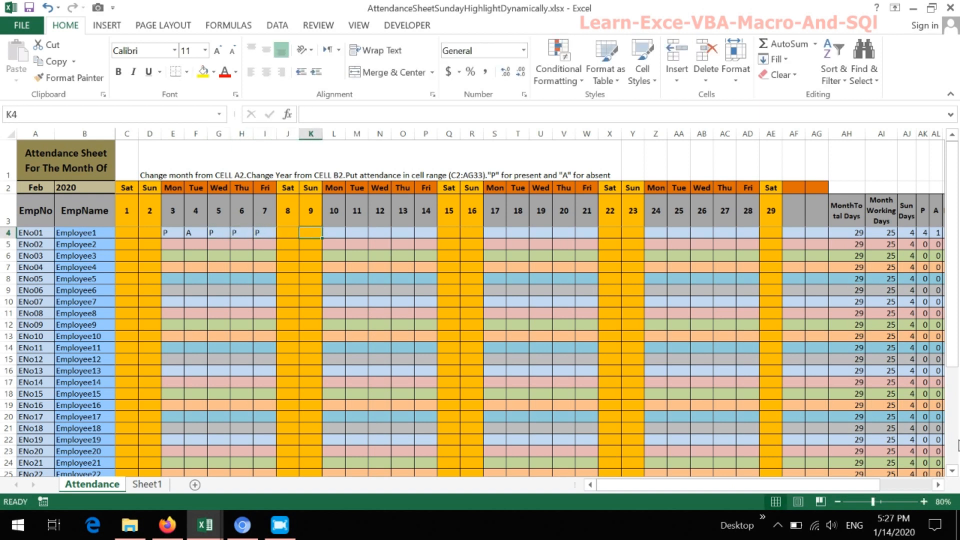
- Skip the weekend columns and mark Employee1 absent with A on day 10 in cell L4
type("A")
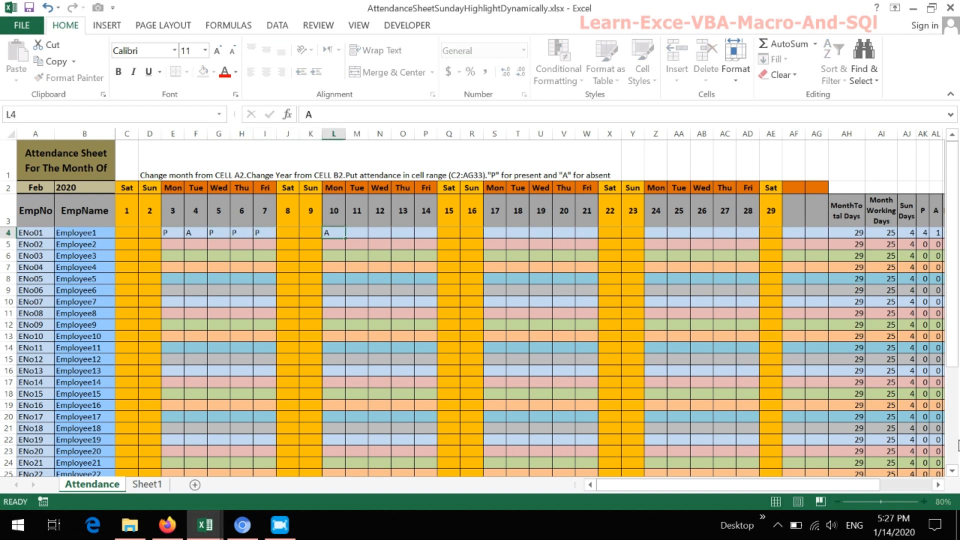
key("Tab")
- Examine Employee1's formulas for month total days, working days, Sundays, present and absent counts in row 4
left_click(853, 233)
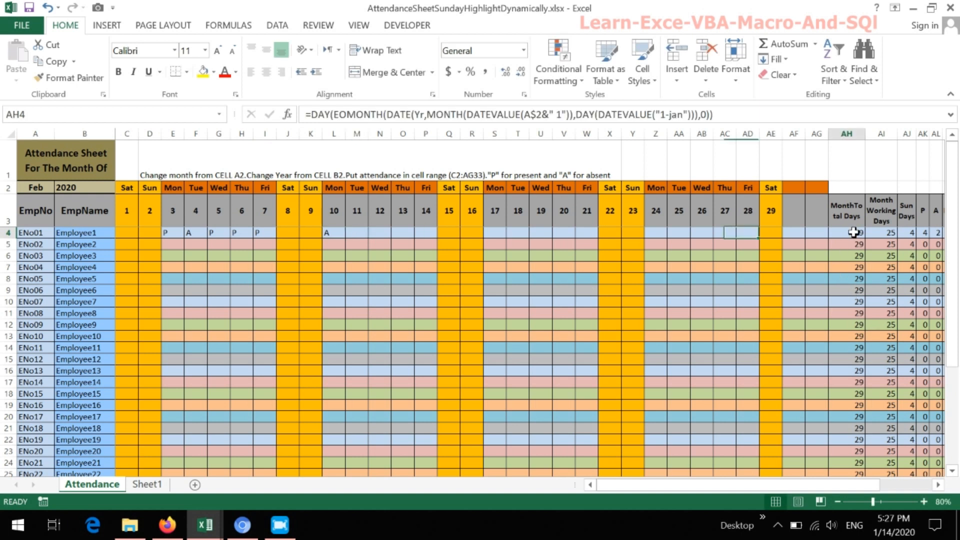
left_click(881, 233)
left_click(913, 233)
left_click(921, 232)
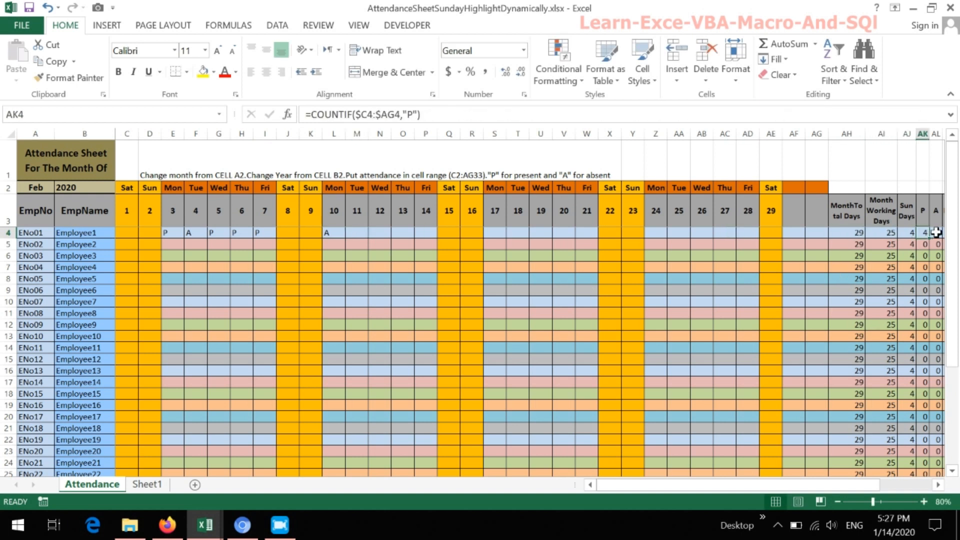
left_click(935, 232)
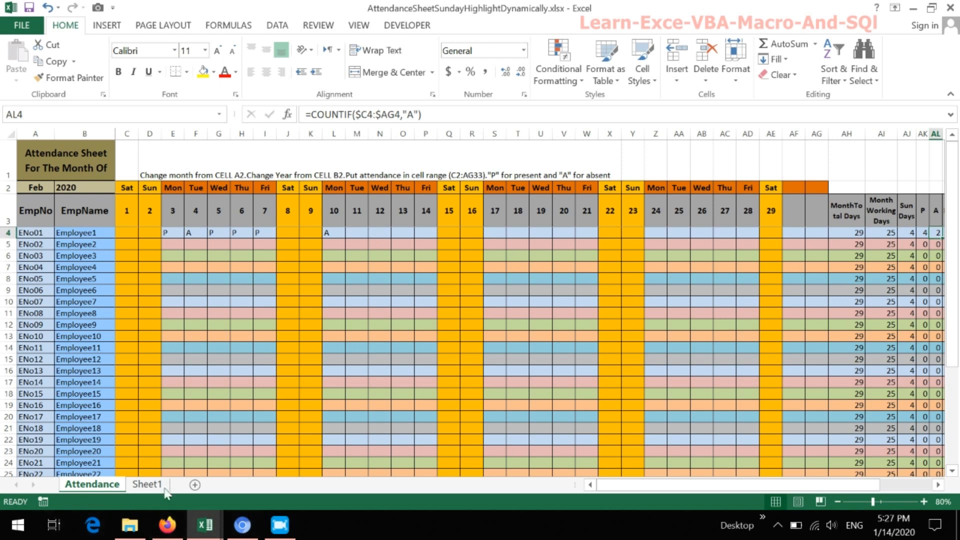
- Switch to Sheet1 and look over its blank attendance layout
left_click(147, 483)
left_click(342, 338)
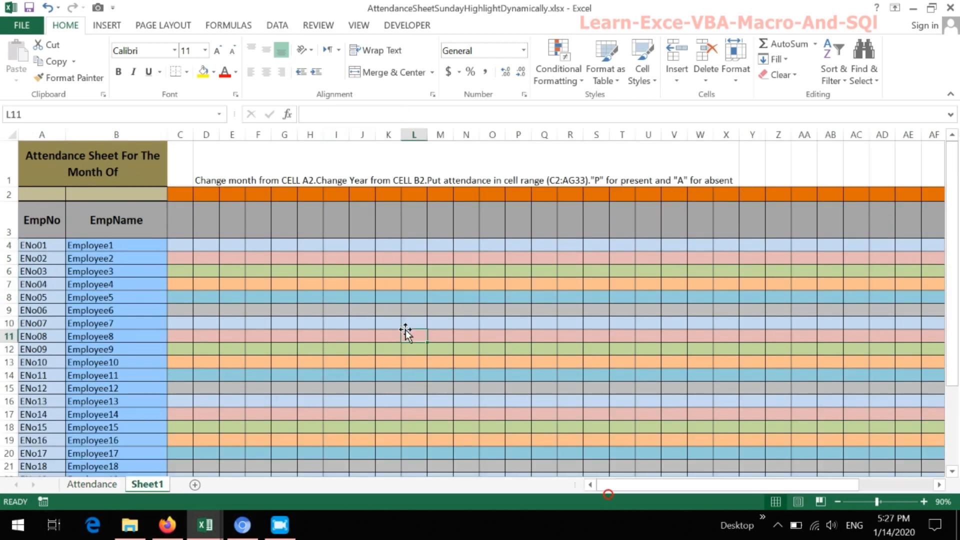
left_click(368, 295)
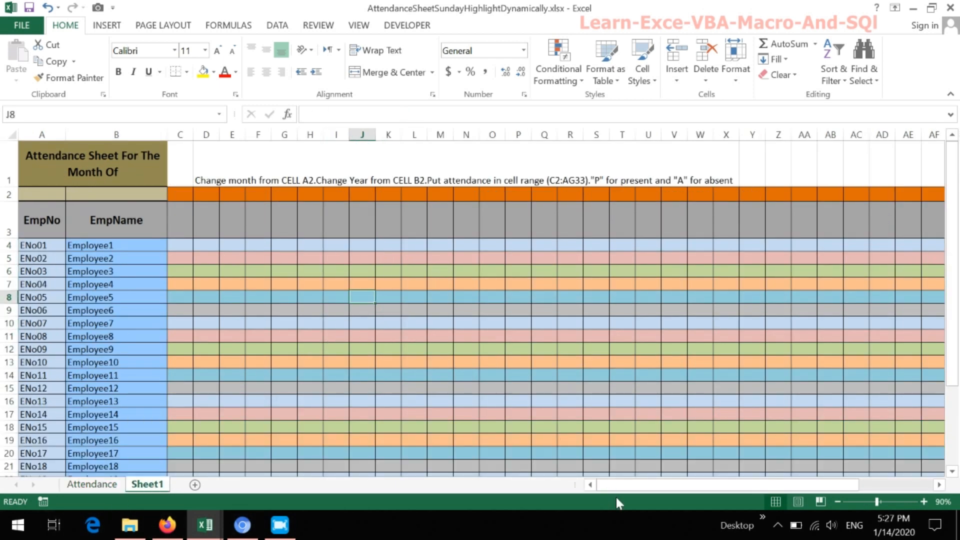
mouse_move(649, 486)
left_mouse_down()
mouse_move(757, 485)
mouse_move(647, 484)
left_mouse_up()
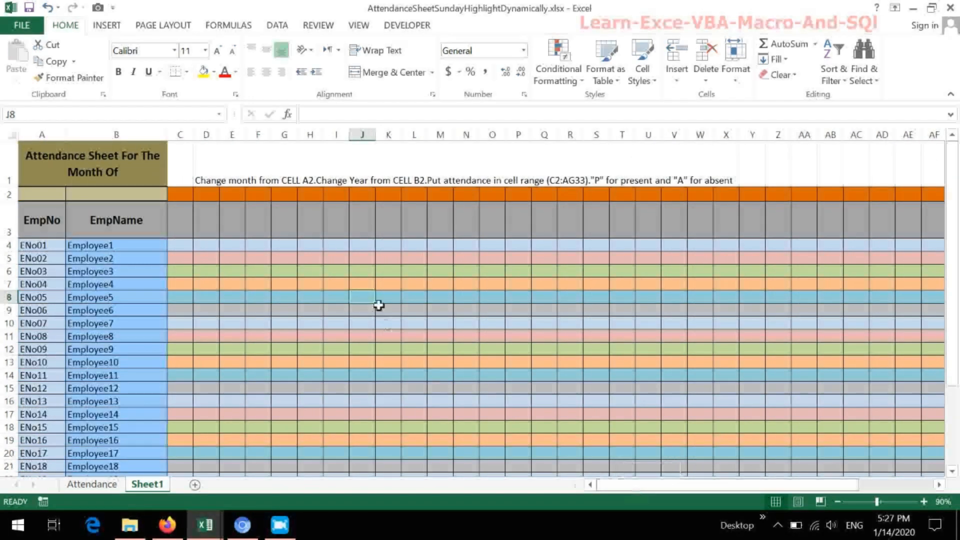
- Add list data validation to Sheet1's cell A2 with the source Jan,Feb,Mar,April,May,Jun,July,Aug,Sep,Oct,Nov,Dec
left_click(52, 195)
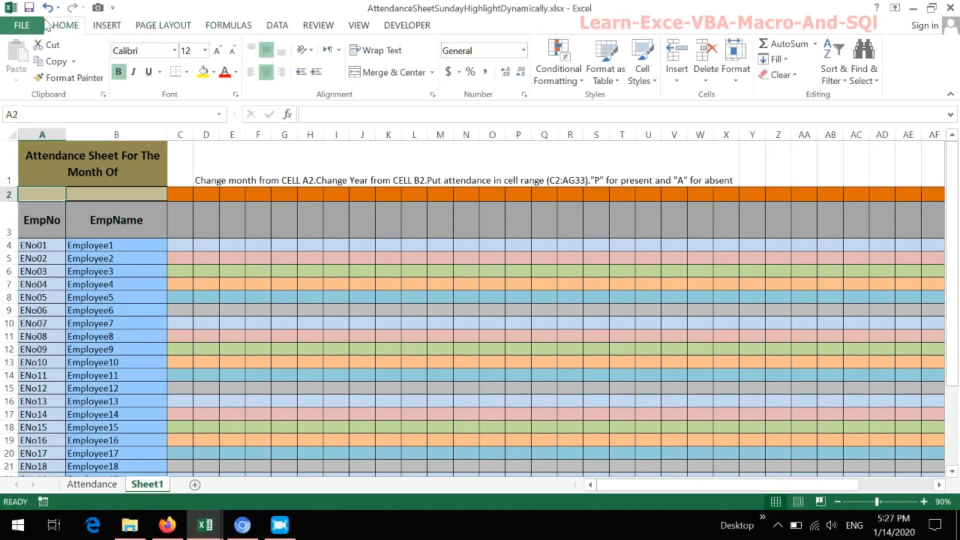
left_click(280, 26)
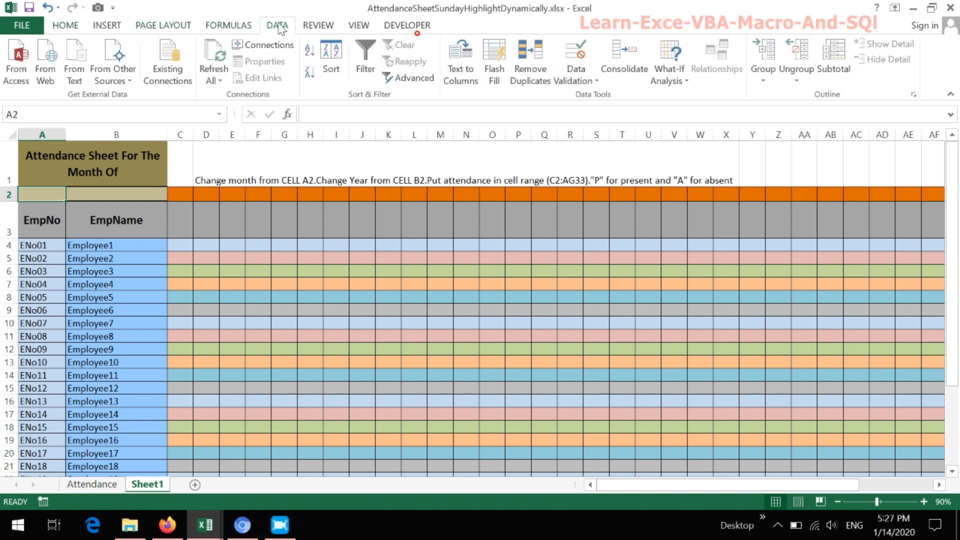
left_click(590, 81)
left_click(603, 101)
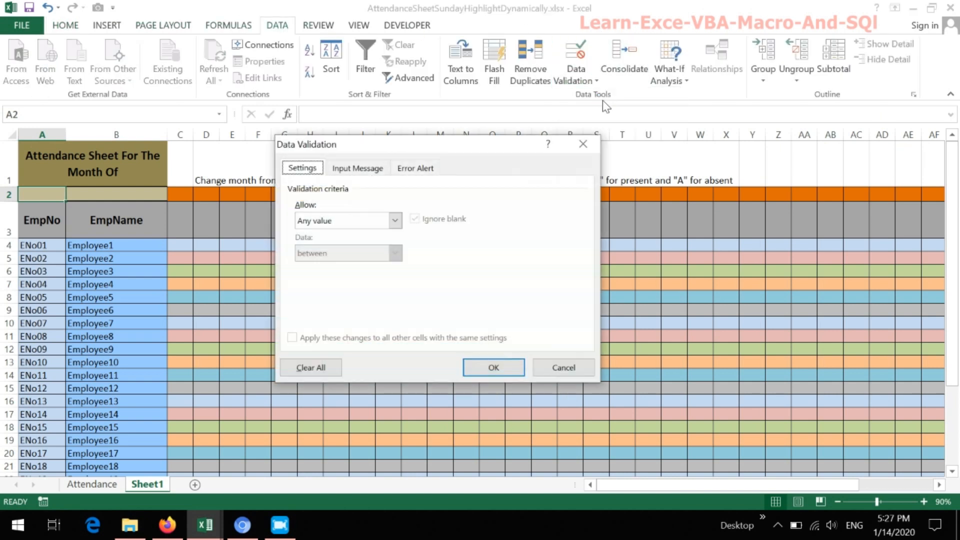
left_click(395, 220)
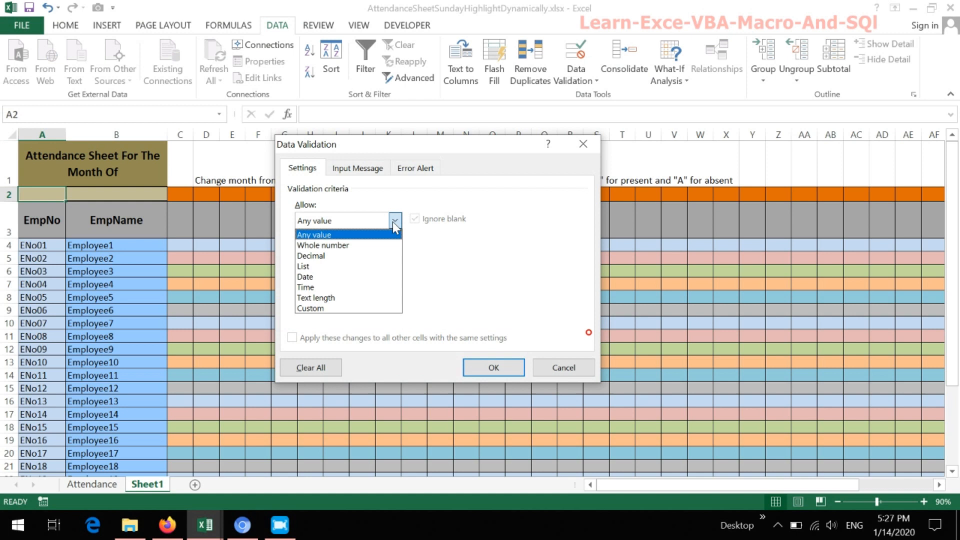
left_click(320, 266)
left_click(327, 287)
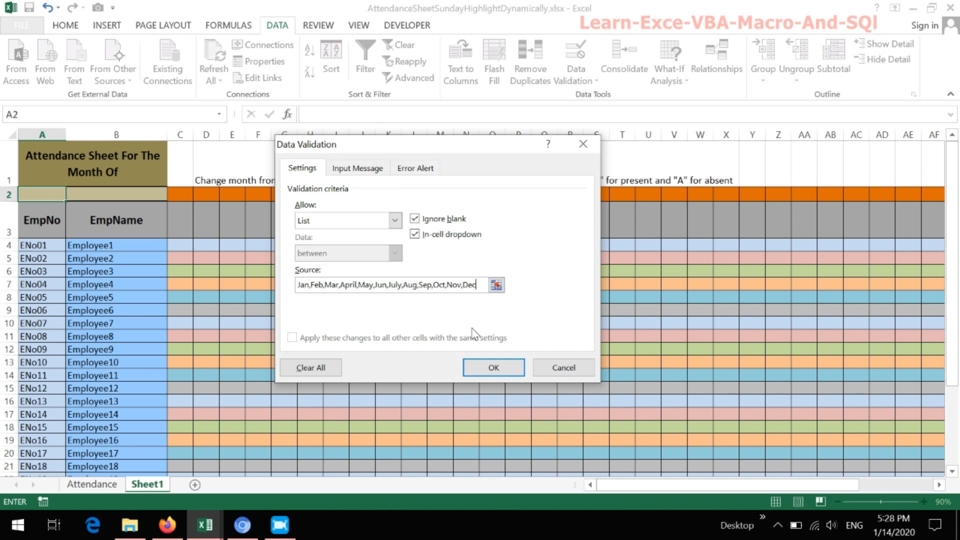
left_click(493, 367)
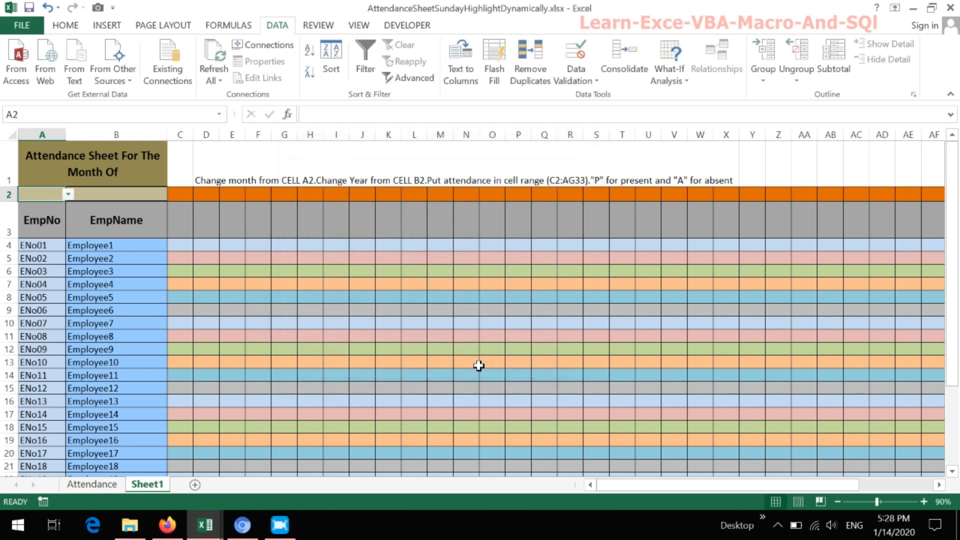
- Try the new month list in cell A2 and choose Feb
left_click(68, 196)
left_click(26, 207)
left_click(67, 194)
left_click(50, 217)
- Add list data validation to cell B2 with the source 2020,2021,2022,2023,2024,2025
left_click(121, 195)
left_click(584, 82)
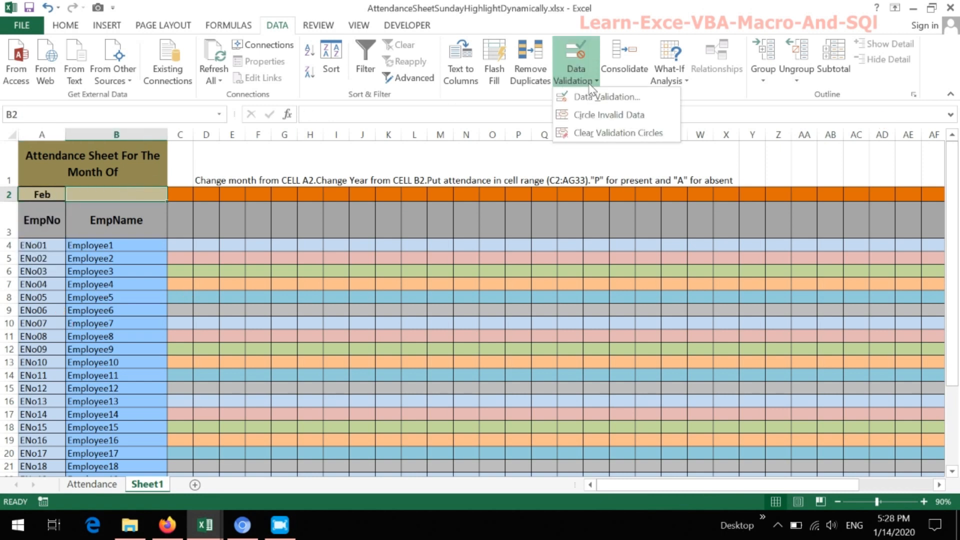
left_click(589, 95)
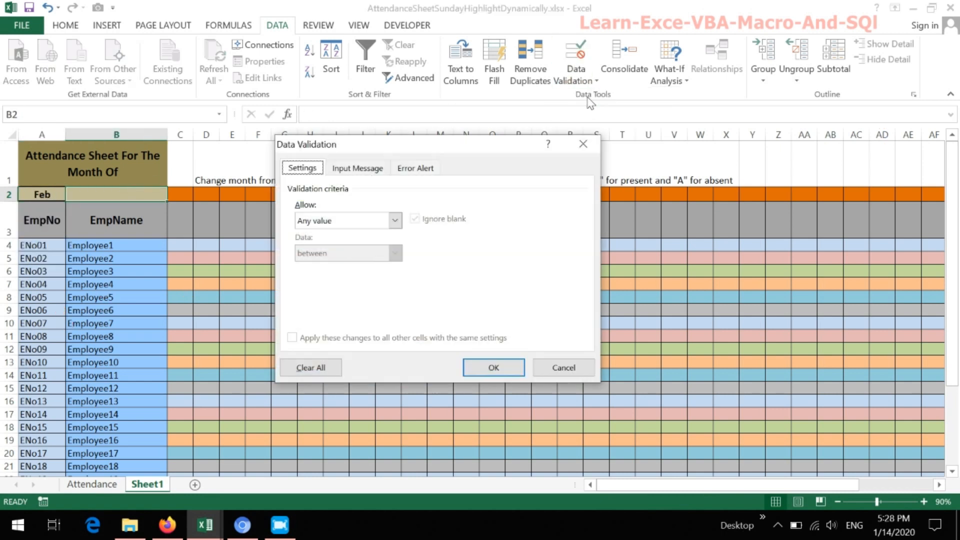
left_click(394, 220)
left_click(331, 264)
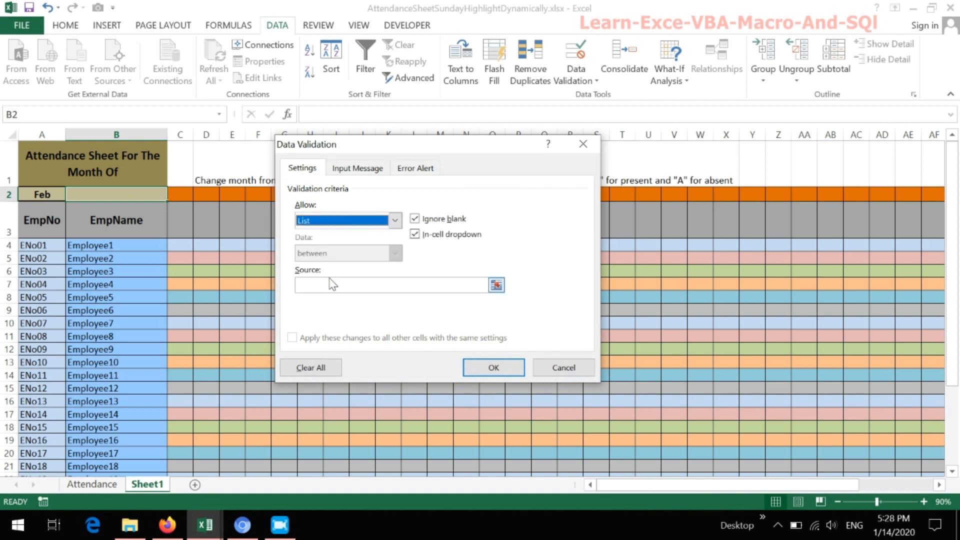
left_click(336, 286)
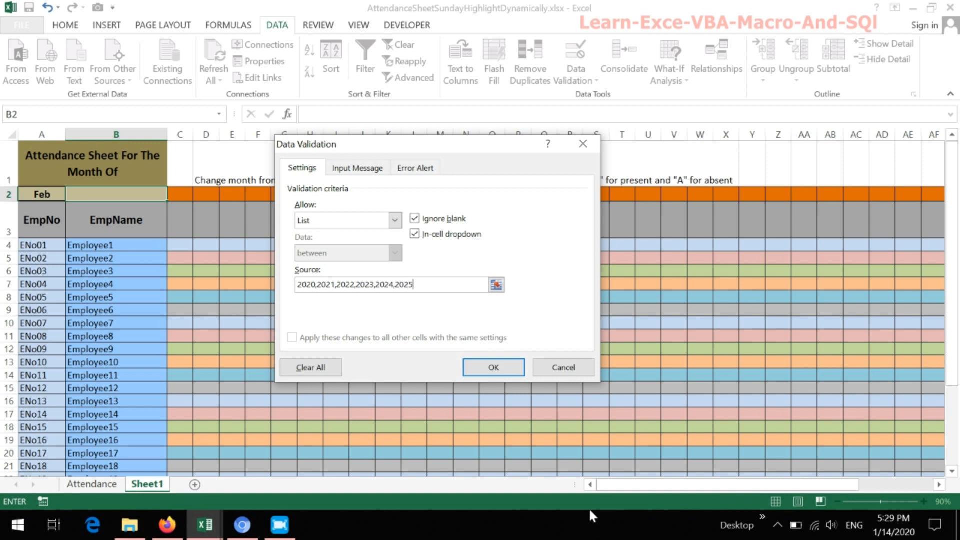
left_click(494, 367)
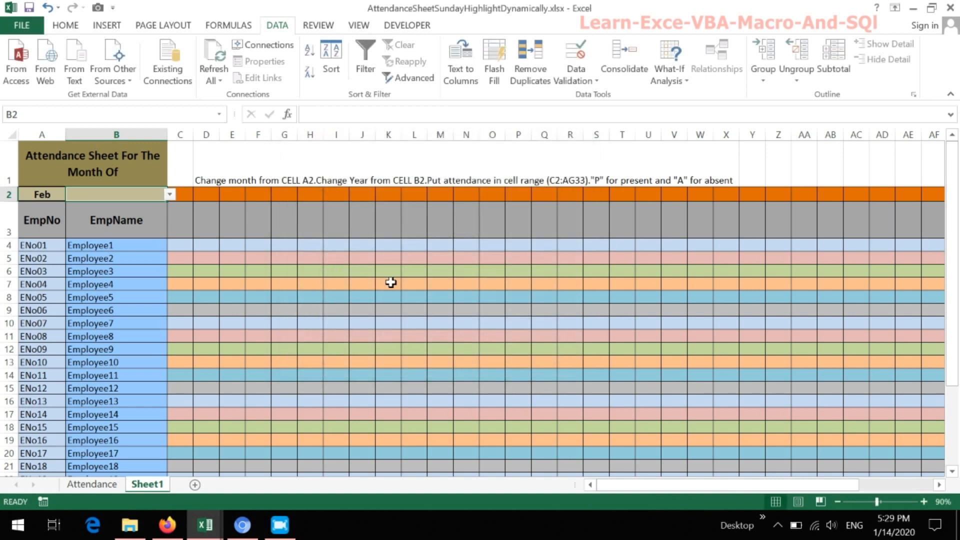
- Choose 2020 from the year list in cell B2 of Sheet1
left_click(169, 194)
left_click(101, 204)
left_click(207, 221)
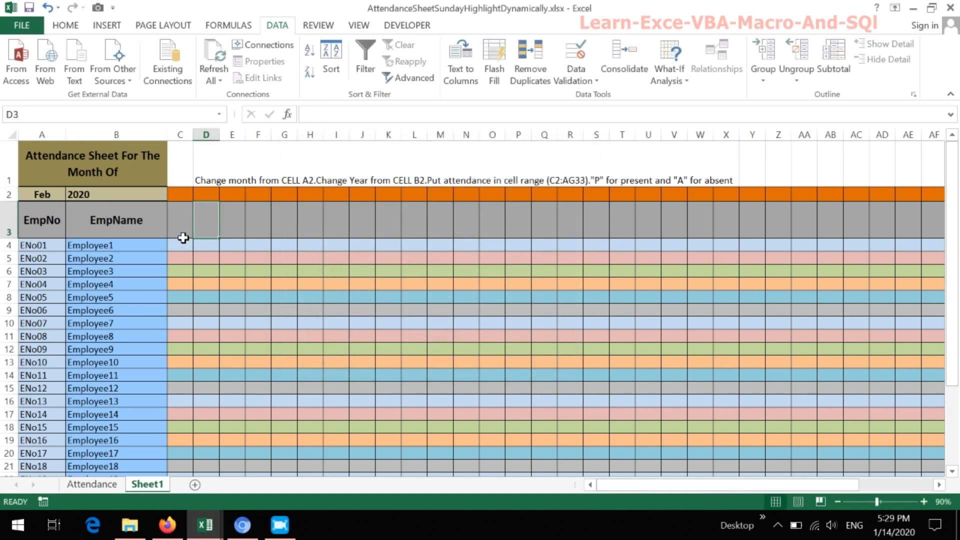
- Enter 1 in Sheet1's cell C3 as the first day number
left_click(180, 218)
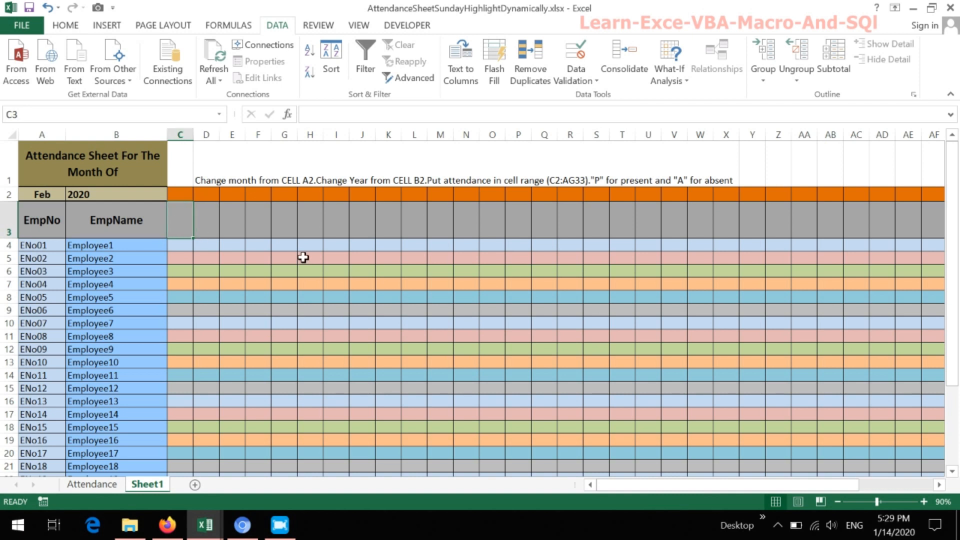
type("1")
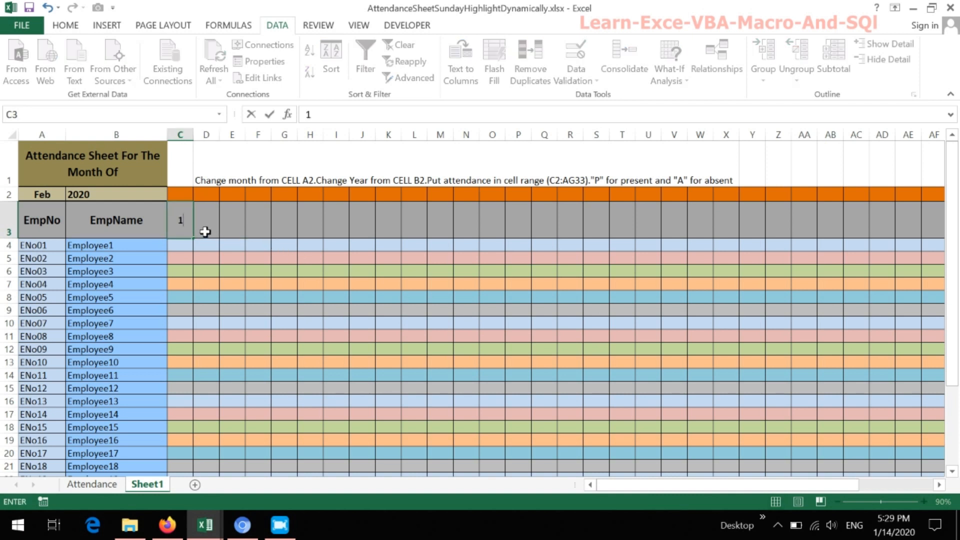
left_click(205, 231)
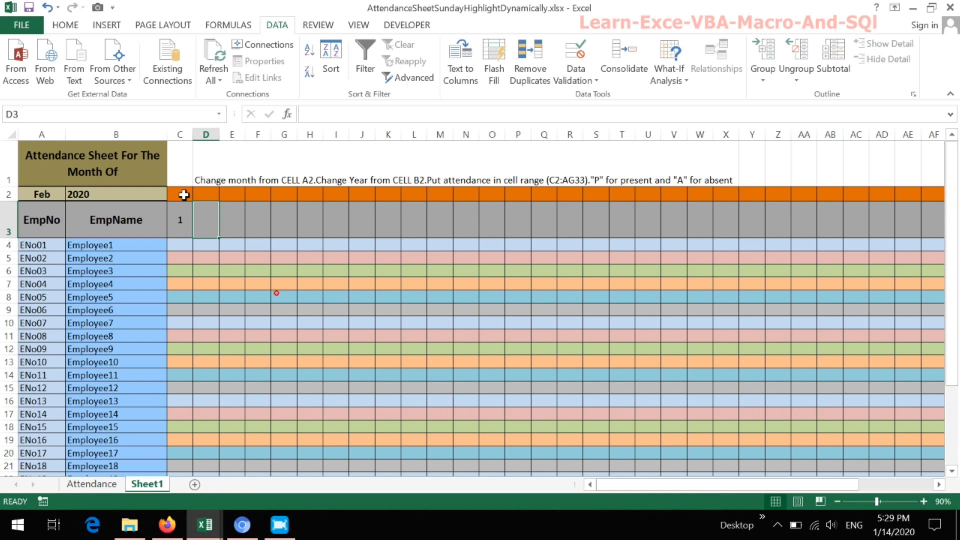
left_click(184, 195)
left_click(184, 220)
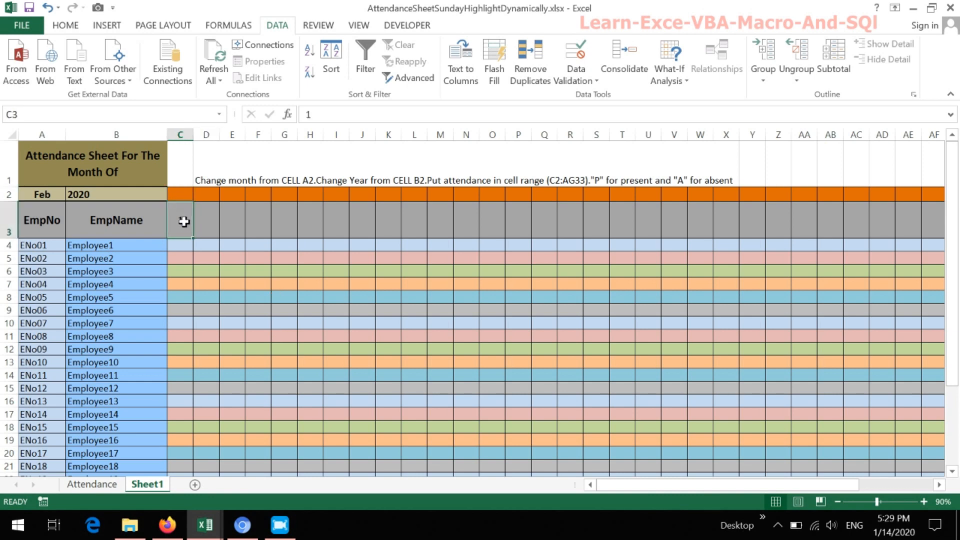
- Copy the full day-number formula text from cell D3 of the Attendance sheet, leaving that cell unmodified
left_click(99, 485)
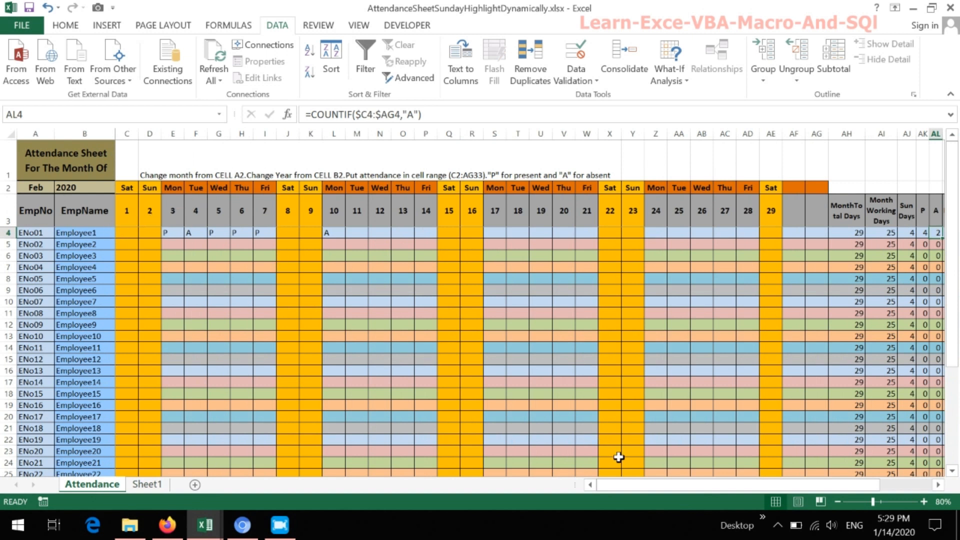
left_click(136, 212)
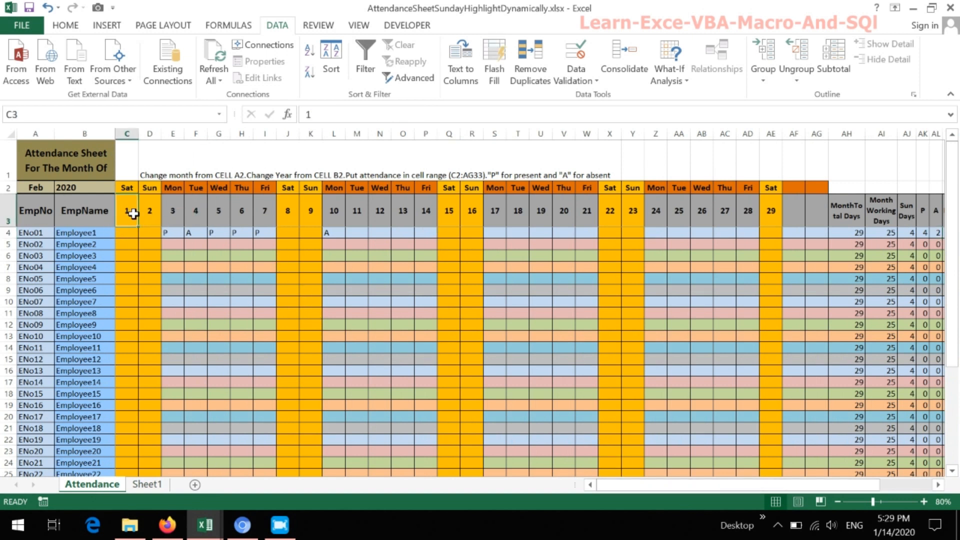
left_click(147, 210)
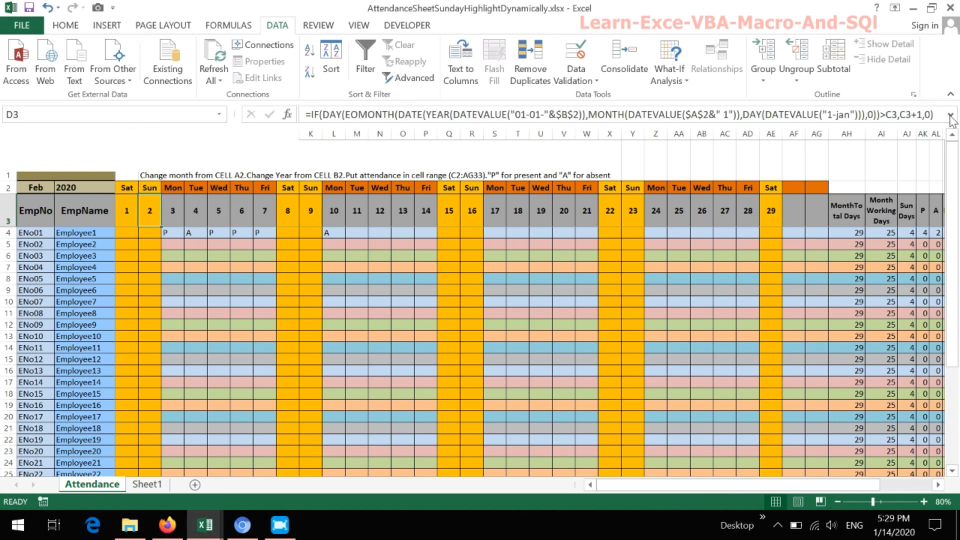
left_click(950, 114)
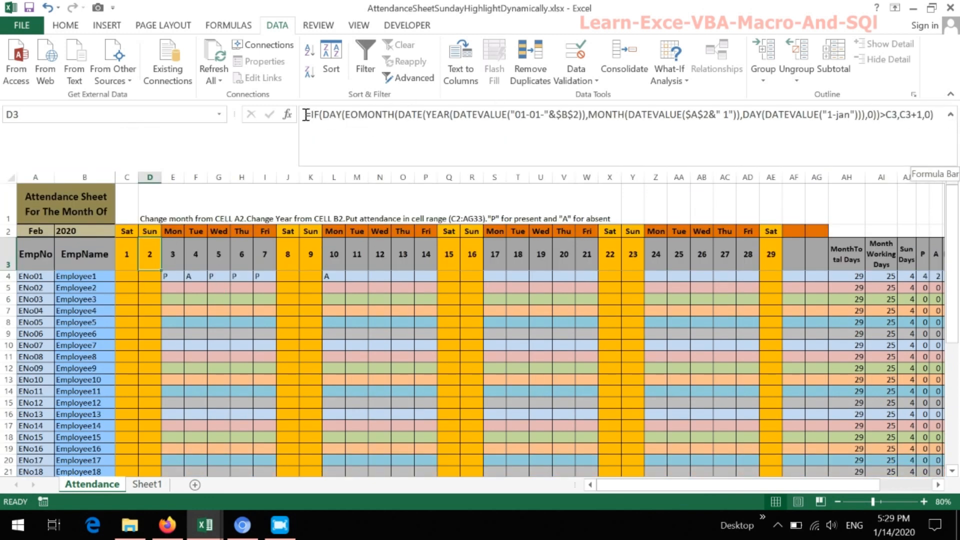
left_click_drag(306, 114, 489, 144)
key("ctrl+c")
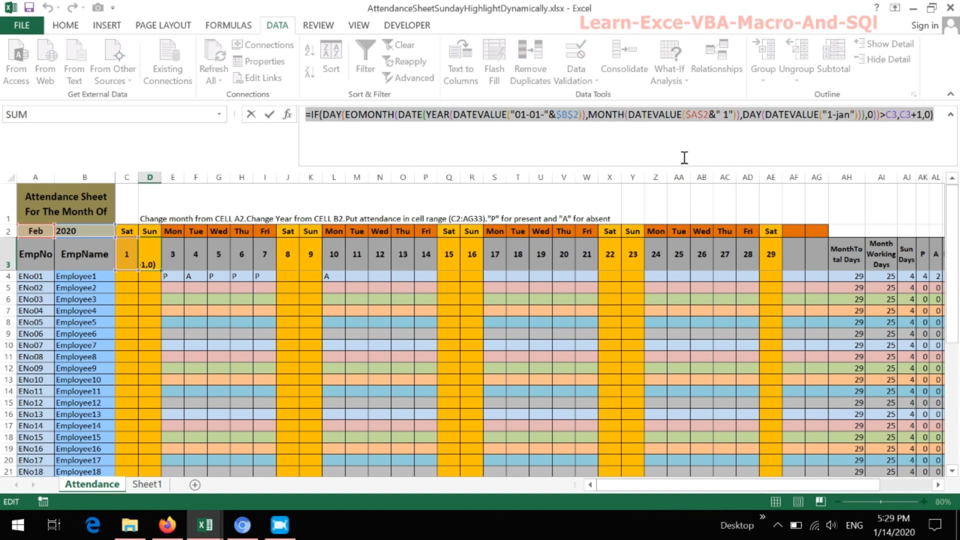
left_click(72, 29)
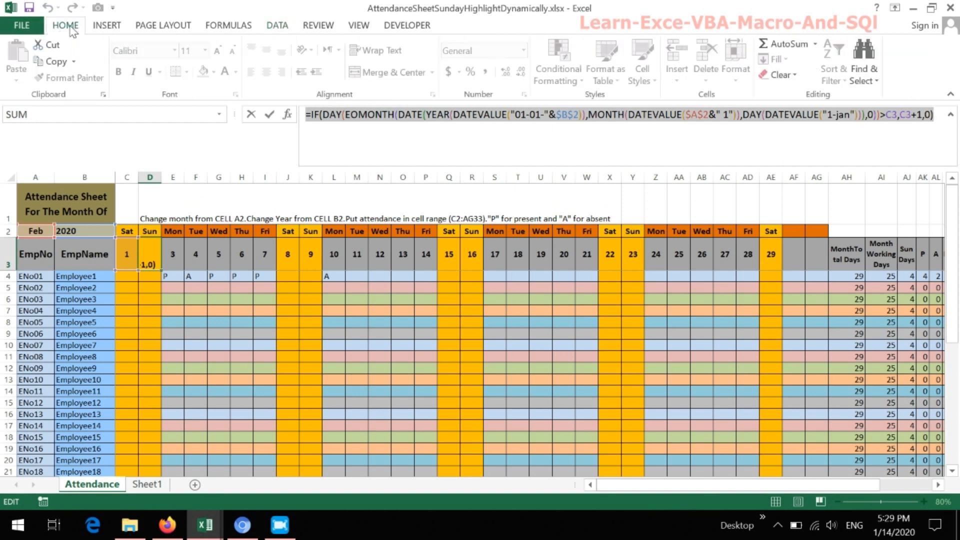
left_click(55, 62)
left_click(350, 148)
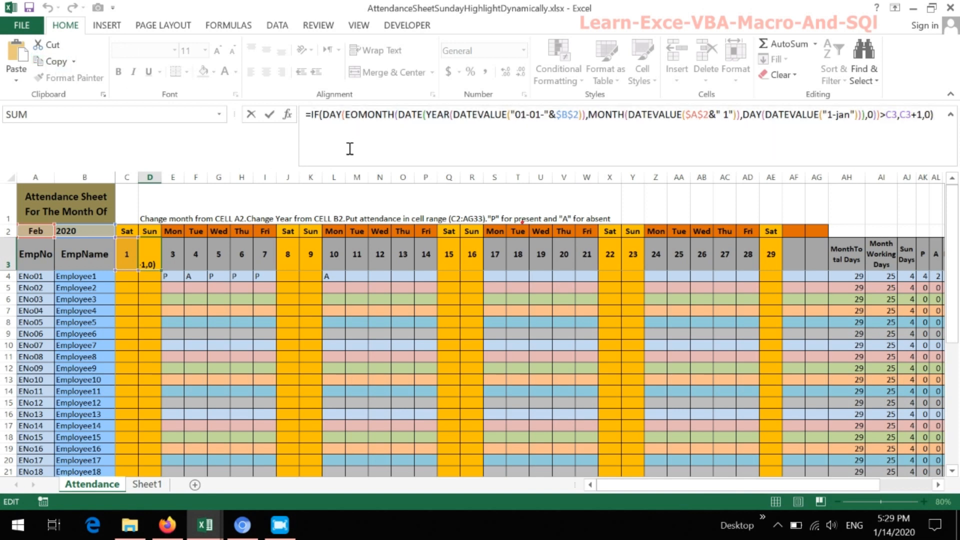
key("Escape")
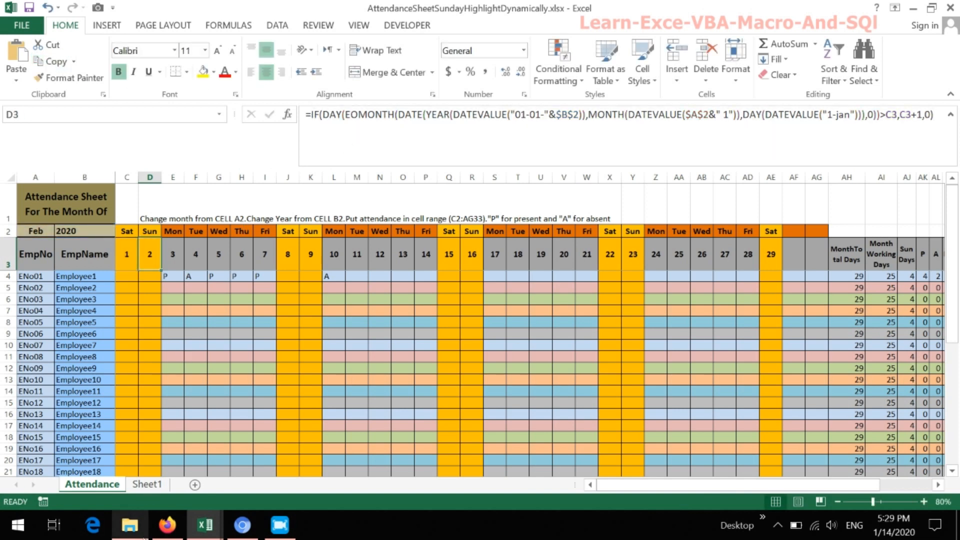
- Paste the copied day-number formula into cell D3 of Sheet1 and confirm the entry
left_click(148, 484)
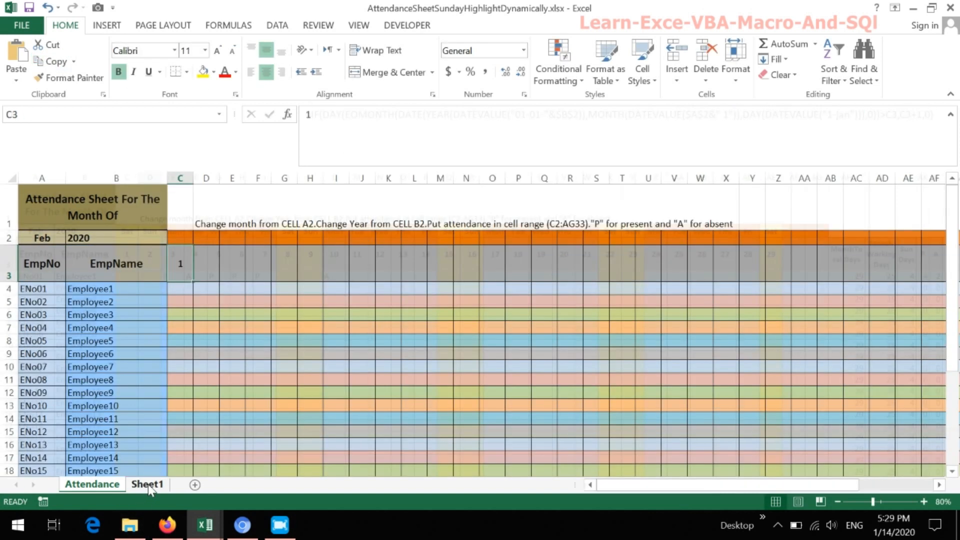
left_click(206, 259)
left_click(358, 122)
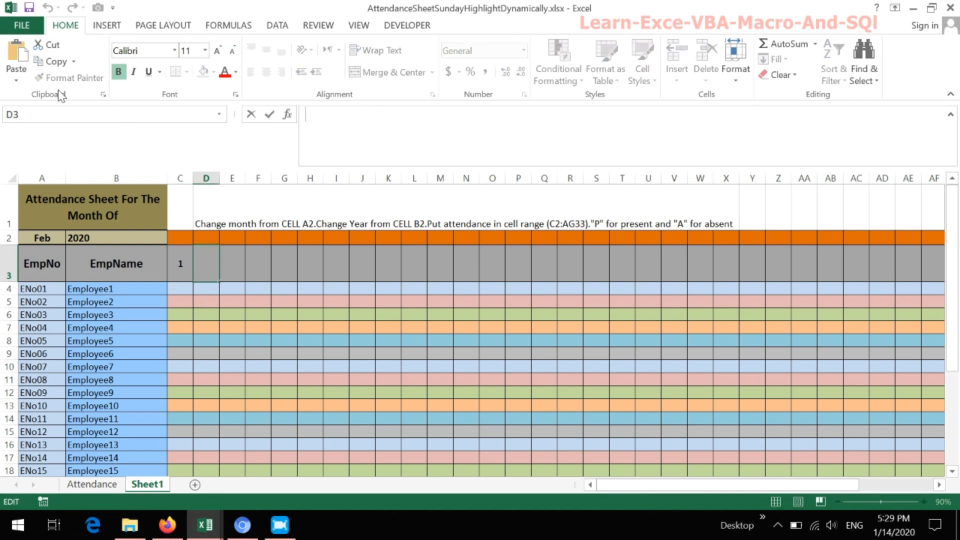
left_click(18, 74)
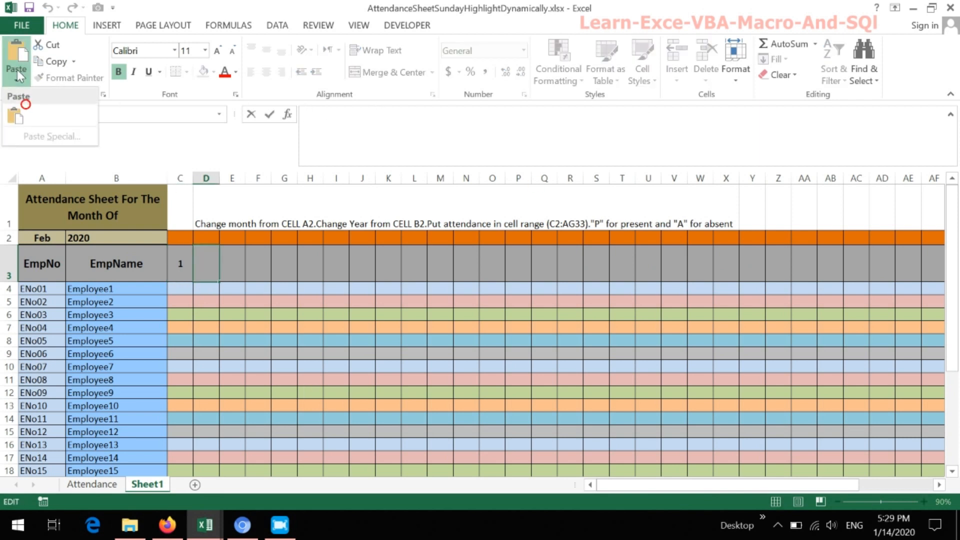
left_click(15, 116)
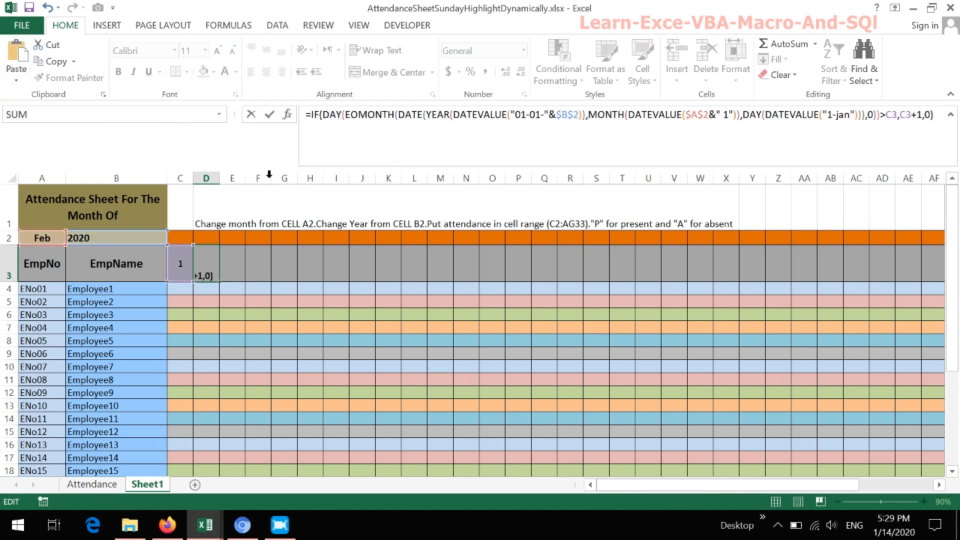
left_click(345, 133)
key("Return")
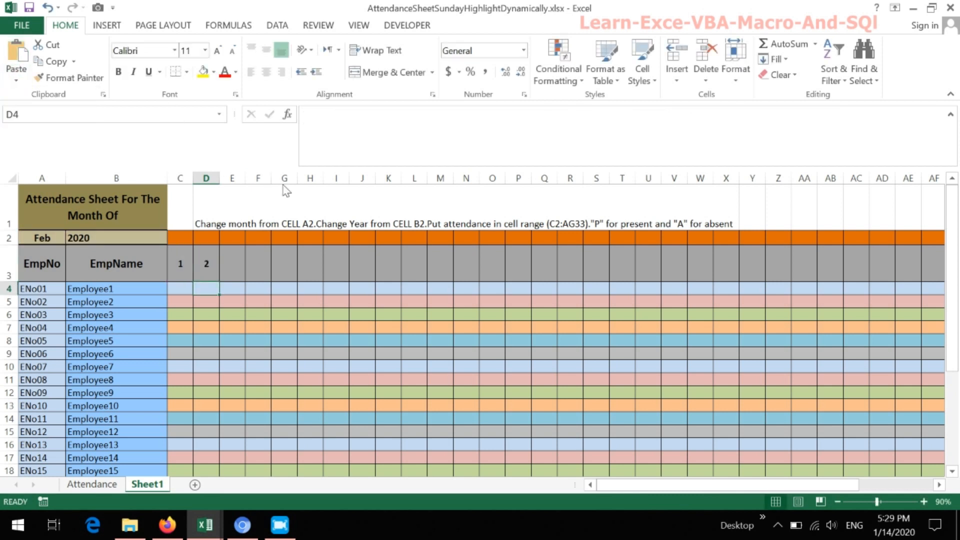
- Fill the day-number formula from D3 across row 3 through AG3
left_click(207, 266)
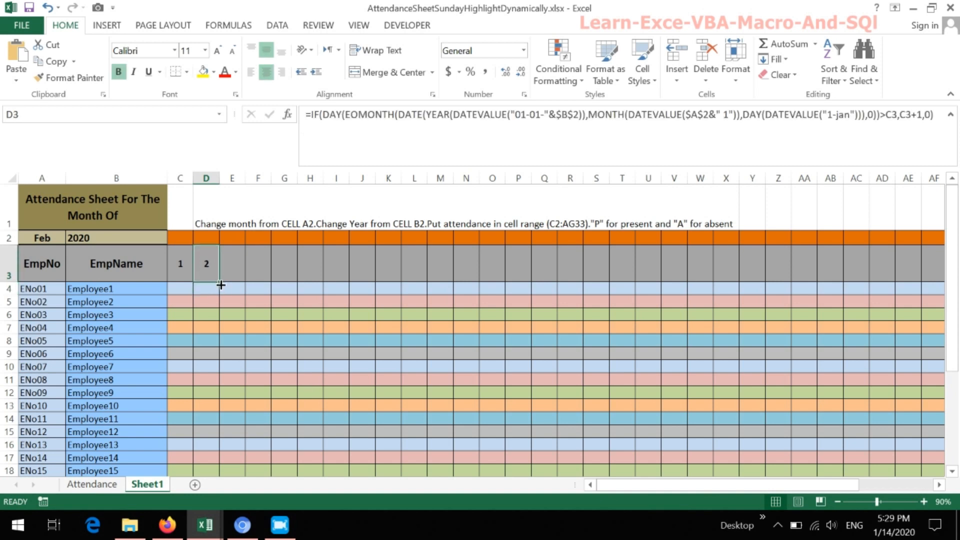
left_click_drag(221, 284, 799, 279)
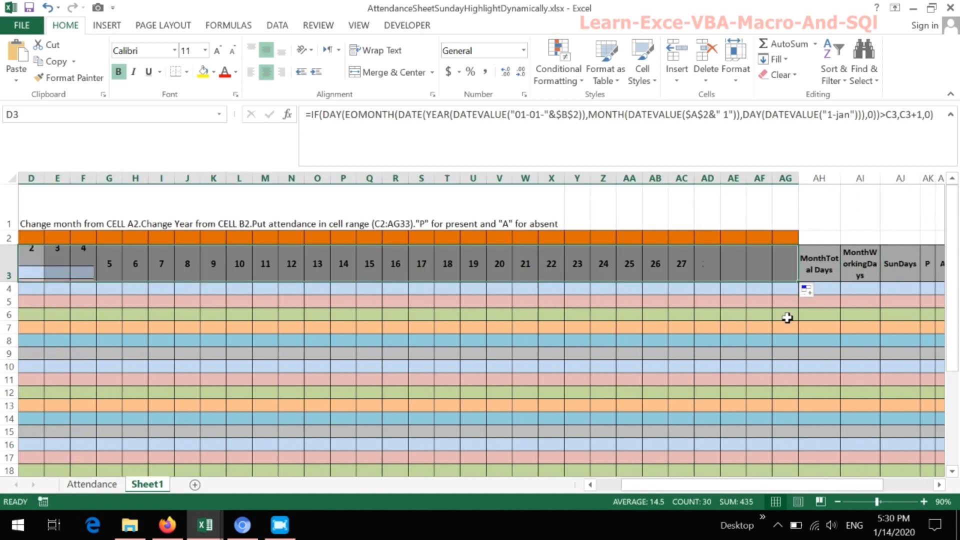
left_click_drag(740, 485, 605, 490)
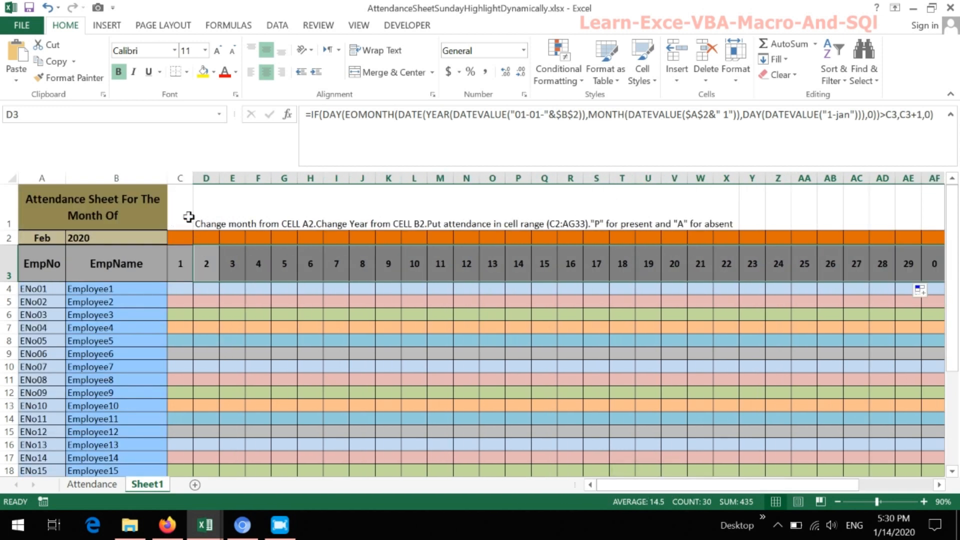
- Compare the first day cells in rows 2 and 3 of Sheet1 with those on the Attendance sheet
left_click(180, 266)
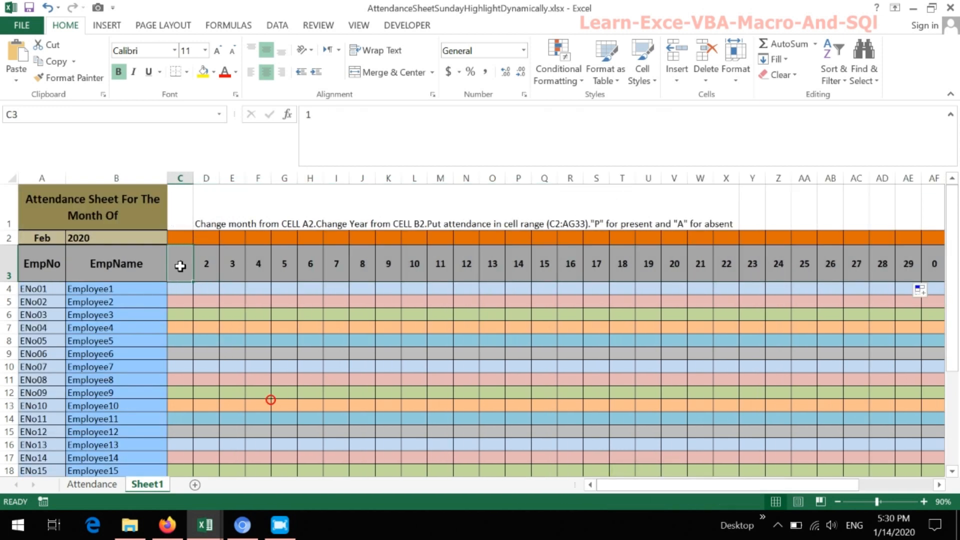
left_click(181, 237)
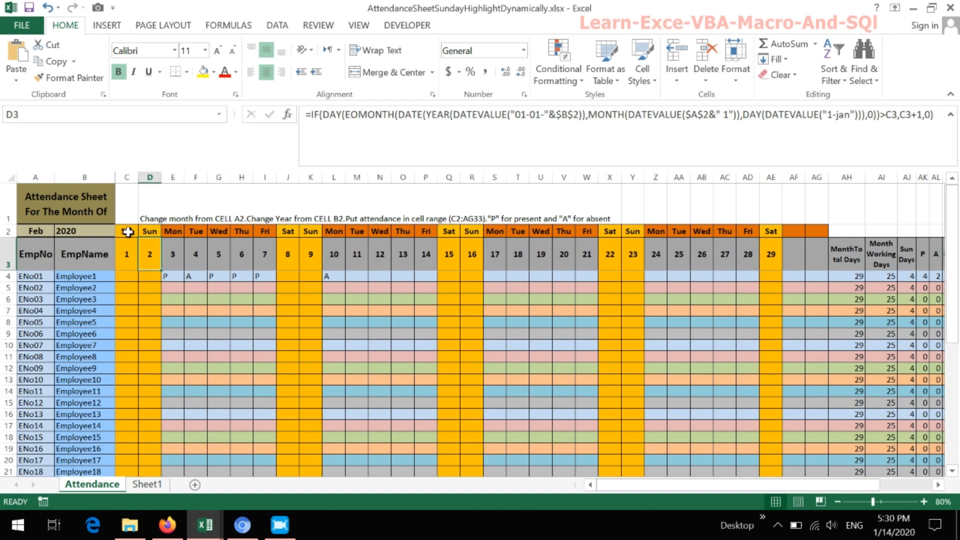
left_click(130, 255)
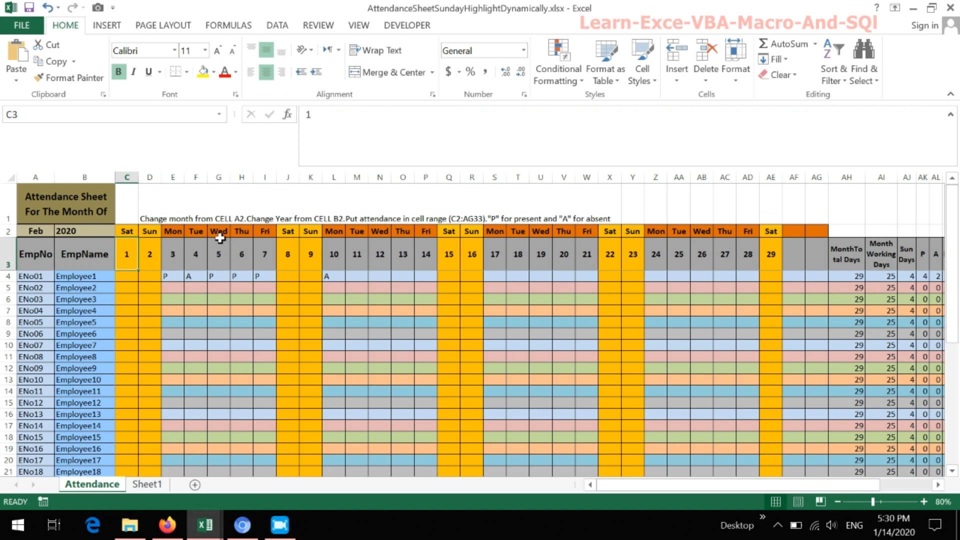
left_click(147, 484)
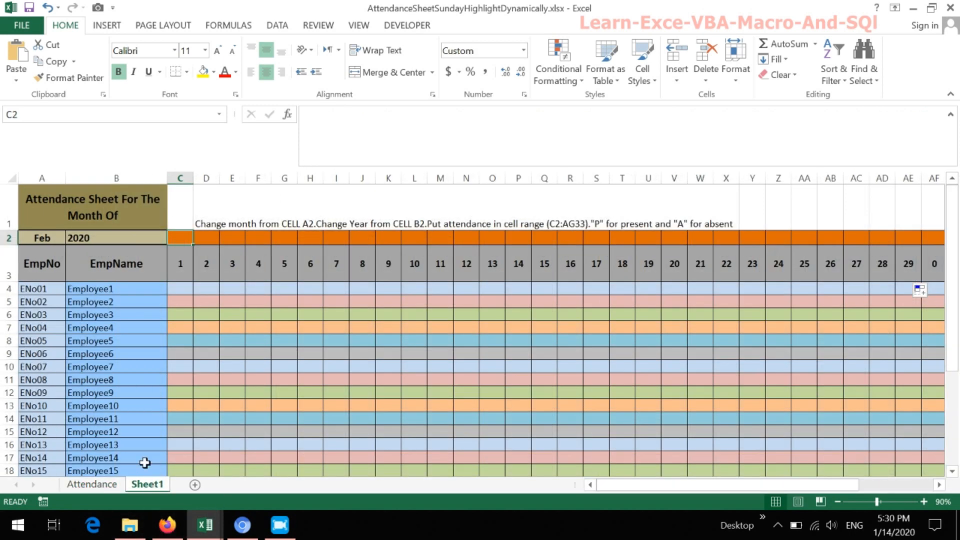
left_click(176, 271)
left_click(203, 262)
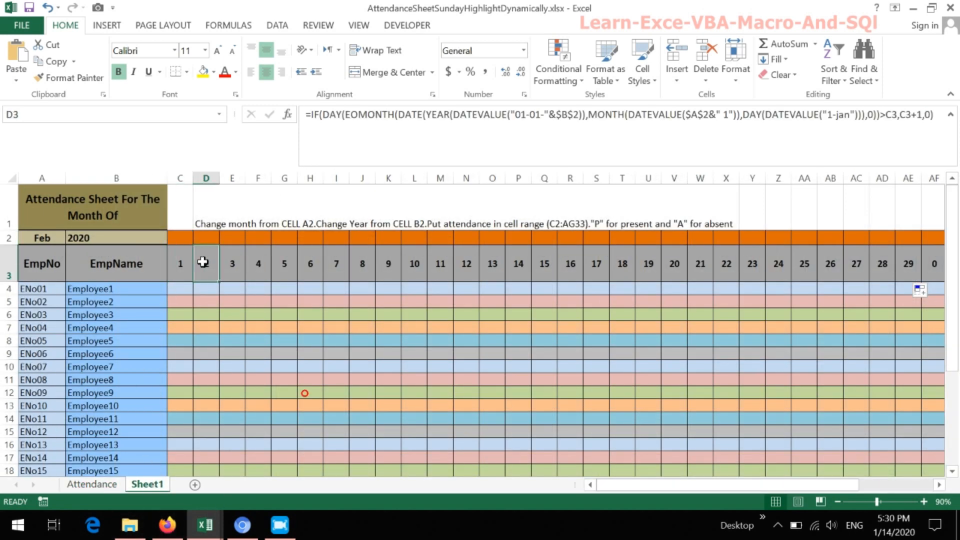
left_click(185, 243)
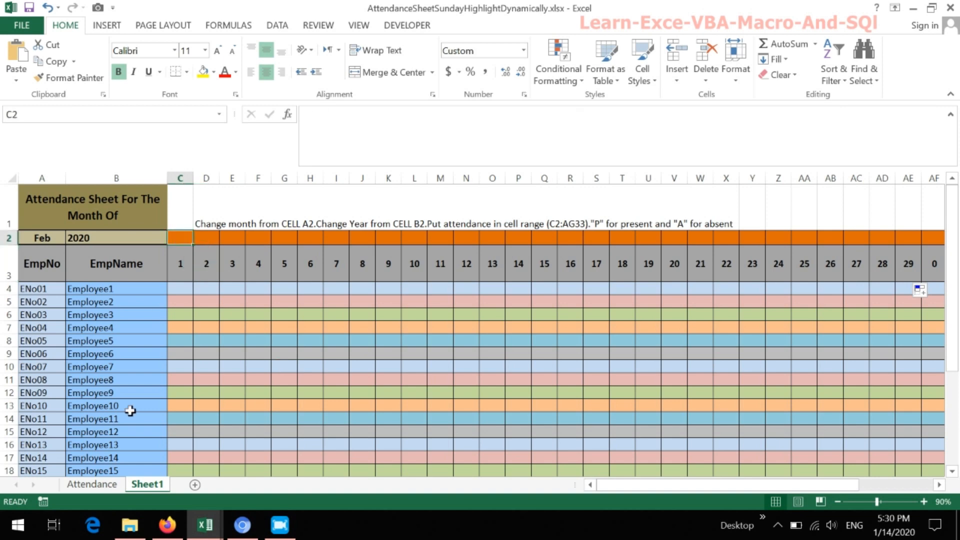
- Copy the full weekday DATE formula text from cell C2 of the Attendance sheet, leaving that cell unmodified
left_click(102, 485)
left_click(131, 235)
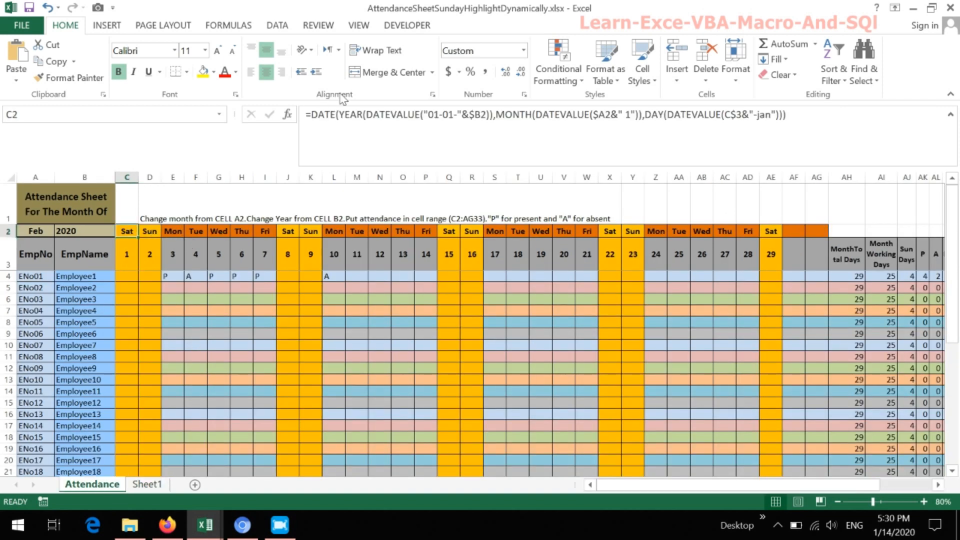
left_click(309, 114)
left_click(789, 117, "shift")
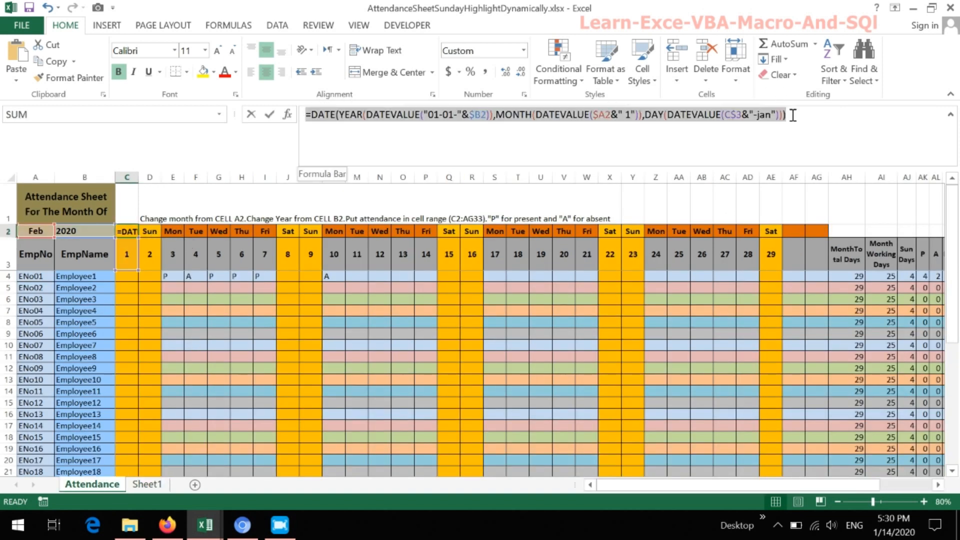
left_click(60, 62)
key("Escape")
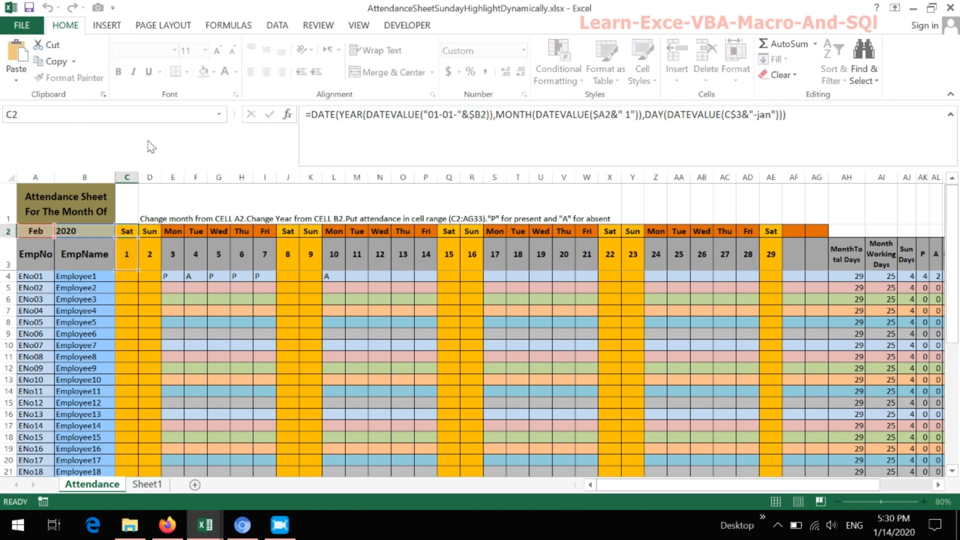
- Paste the copied weekday DATE formula into cell C2 of Sheet1 and fill it across row 2 through AG2
left_click(148, 484)
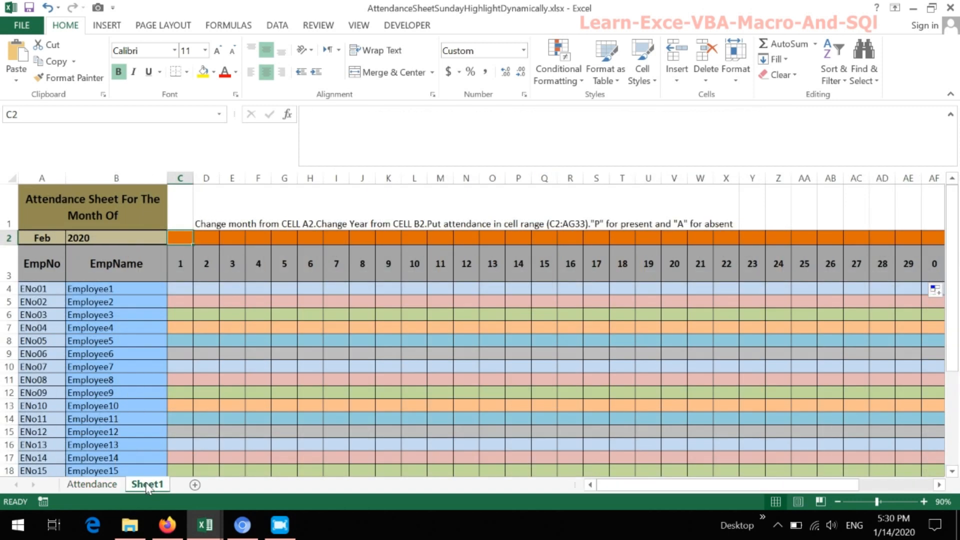
left_click(337, 125)
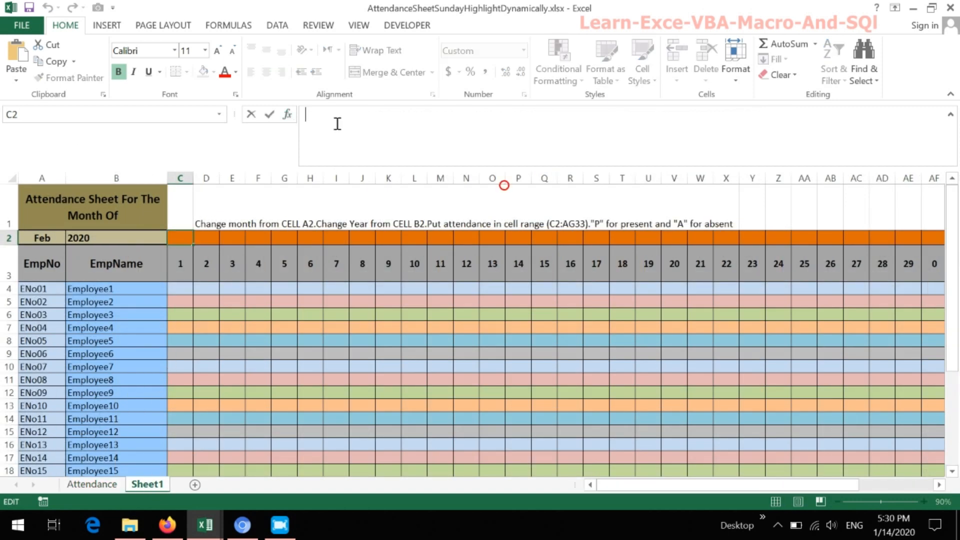
left_click(16, 52)
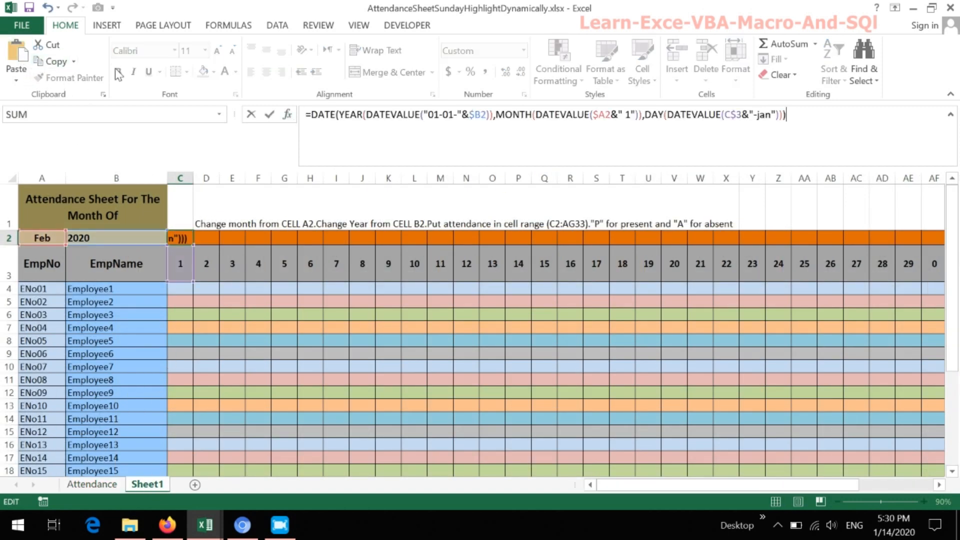
key("Return")
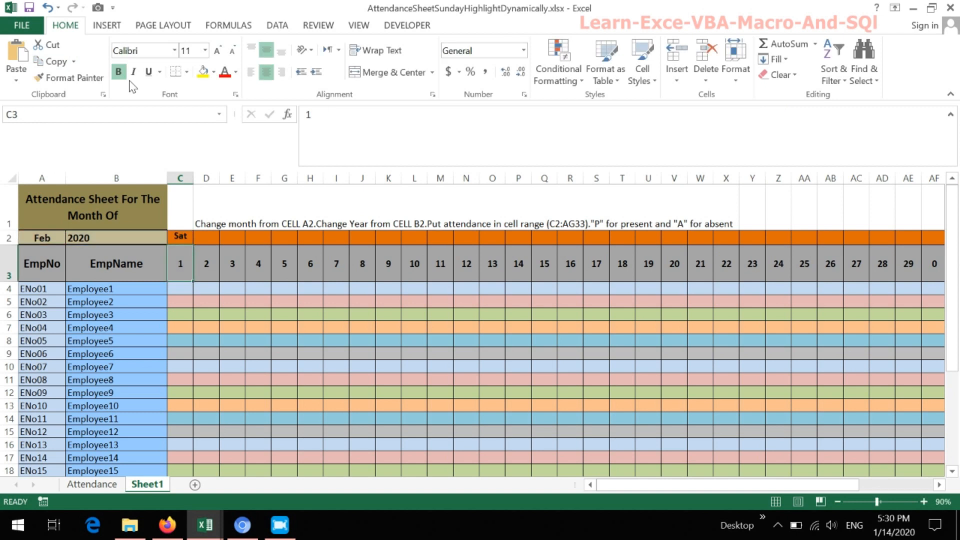
left_click(175, 239)
left_click_drag(193, 246, 806, 251)
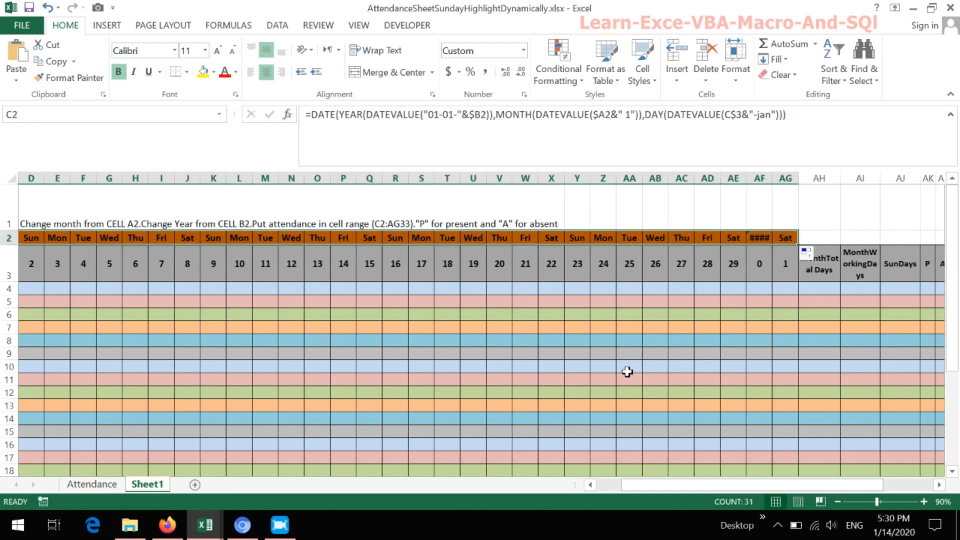
- Check the weekday cells C2 through F2 on Sheet1 and the formulas they contain
left_click_drag(736, 485, 650, 492)
left_click(185, 258)
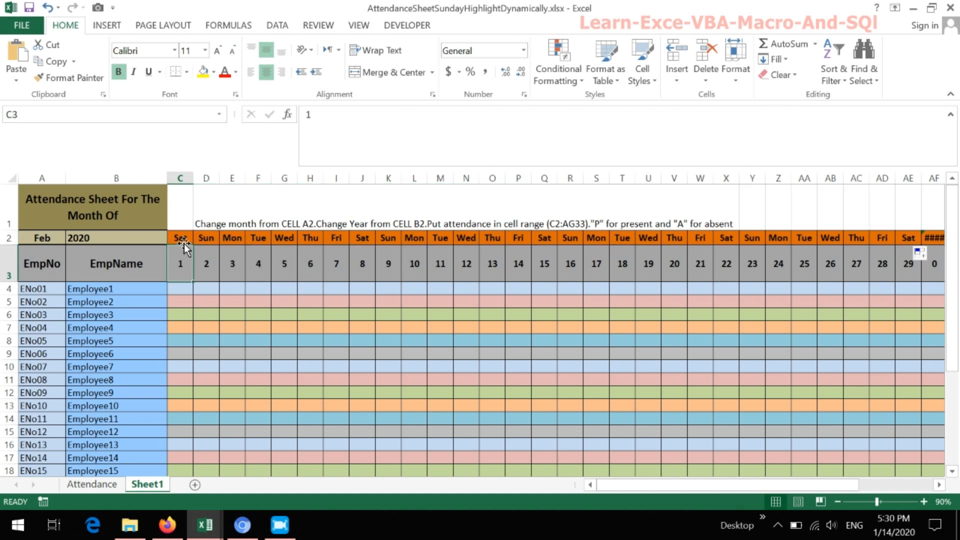
left_click(184, 241)
left_click(203, 240)
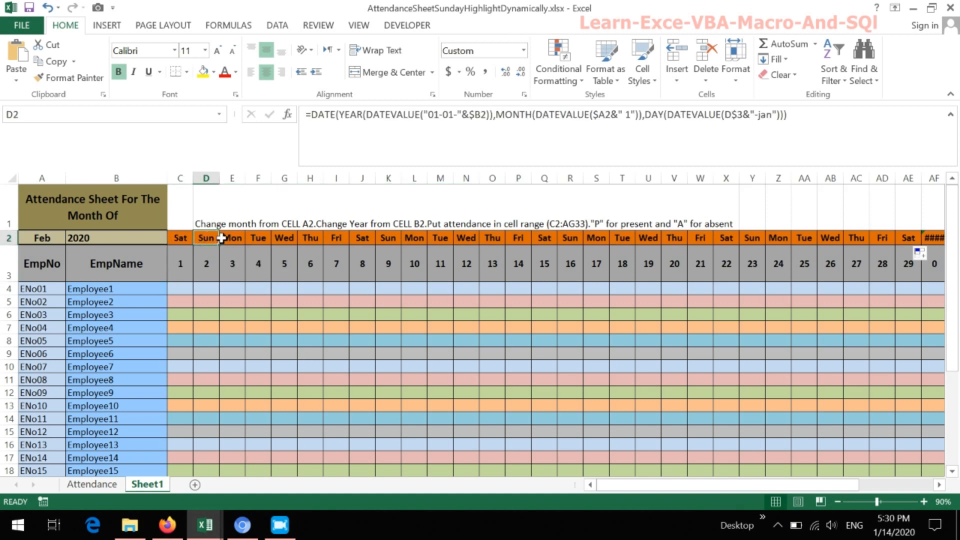
left_click(222, 239)
left_click(250, 238)
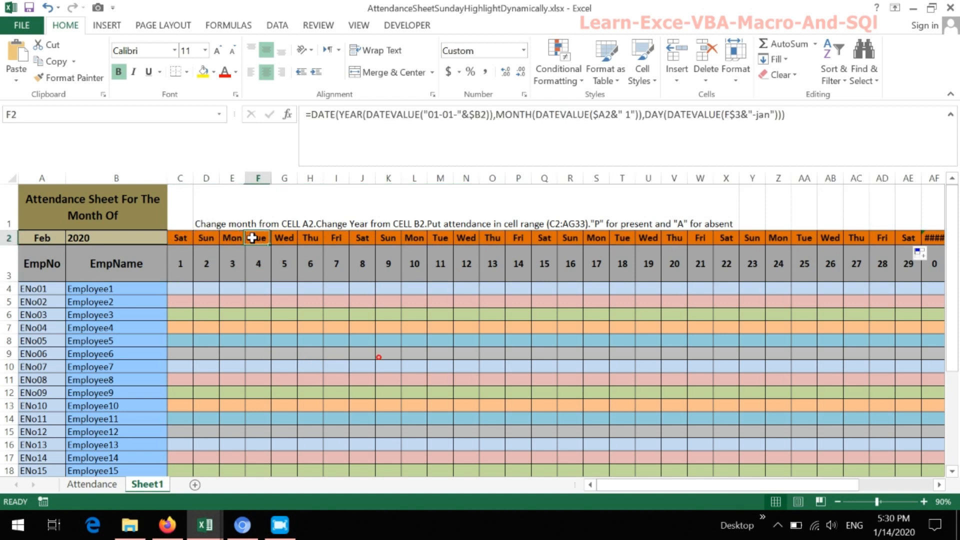
- Set the year in cell B2 of Sheet1 to 2021 and the month in cell A2 to Jan
left_click(144, 240)
left_click(170, 239)
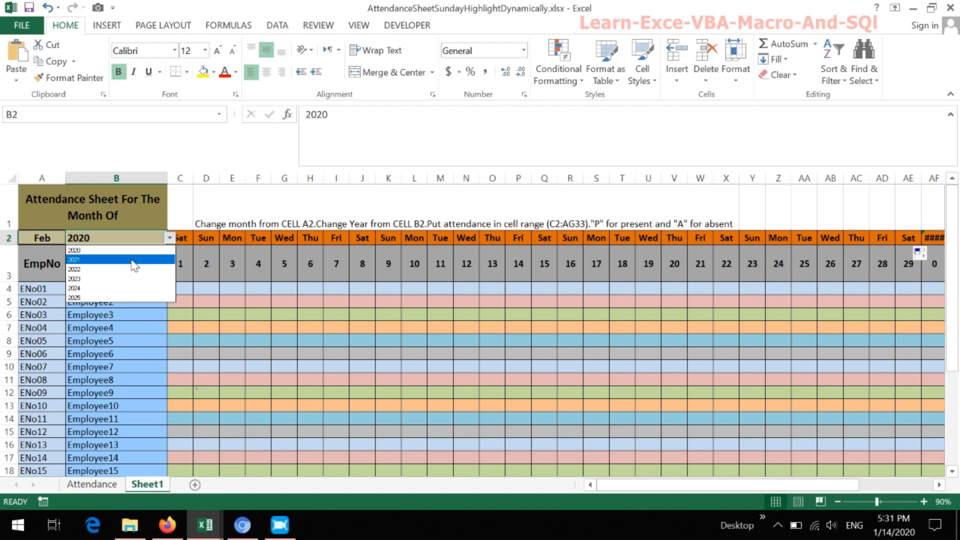
left_click(133, 260)
left_click(47, 240)
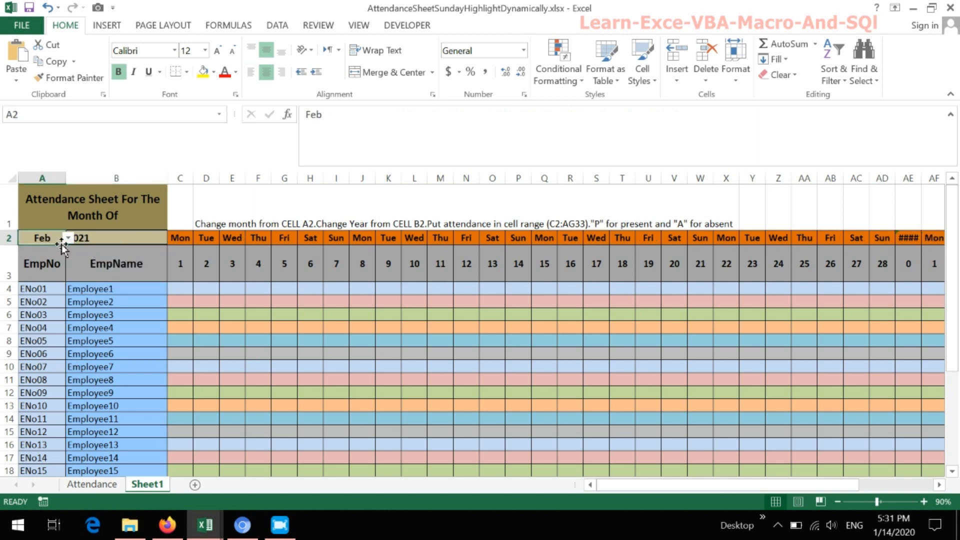
left_click(68, 239)
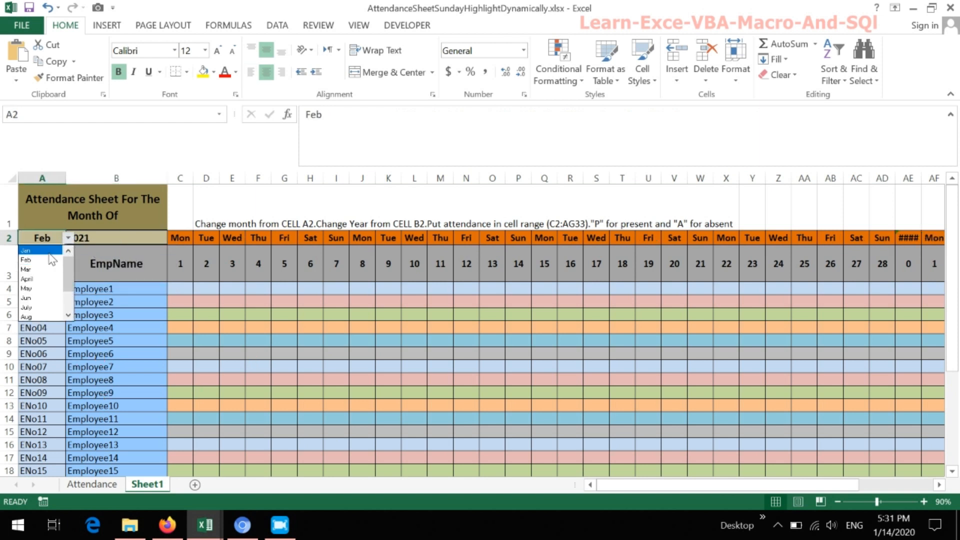
left_click(47, 250)
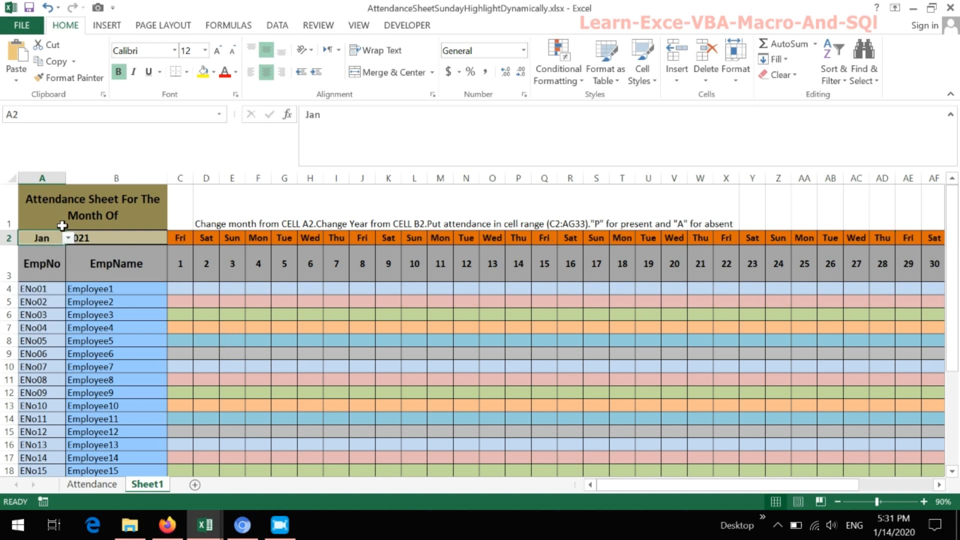
- Set the month in cell A2 to Mar and the year in cell B2 to 2020
left_click(67, 238)
left_click(28, 269)
left_click(92, 238)
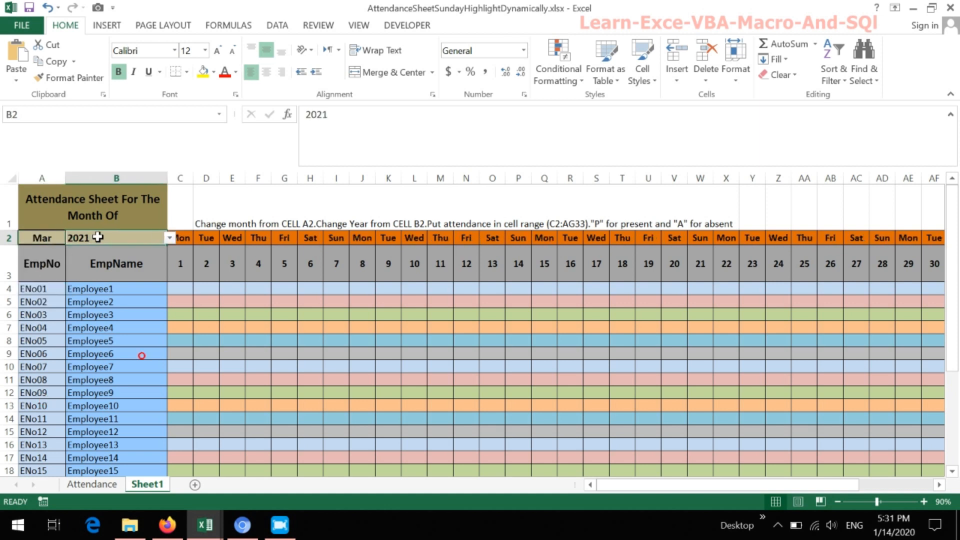
left_click(169, 238)
left_click(136, 257)
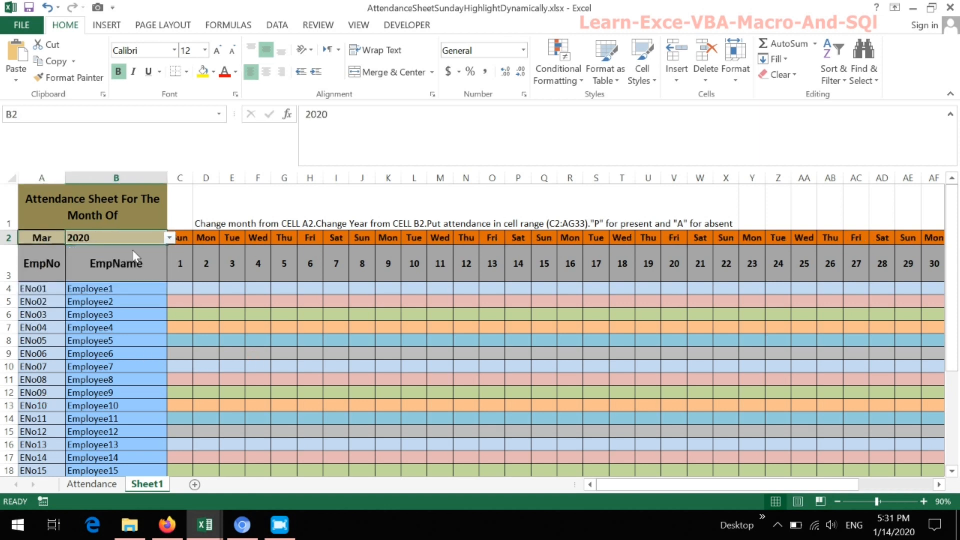
- Compare the weekend column highlighting on the Attendance sheet with the same columns on Sheet1
left_click(88, 492)
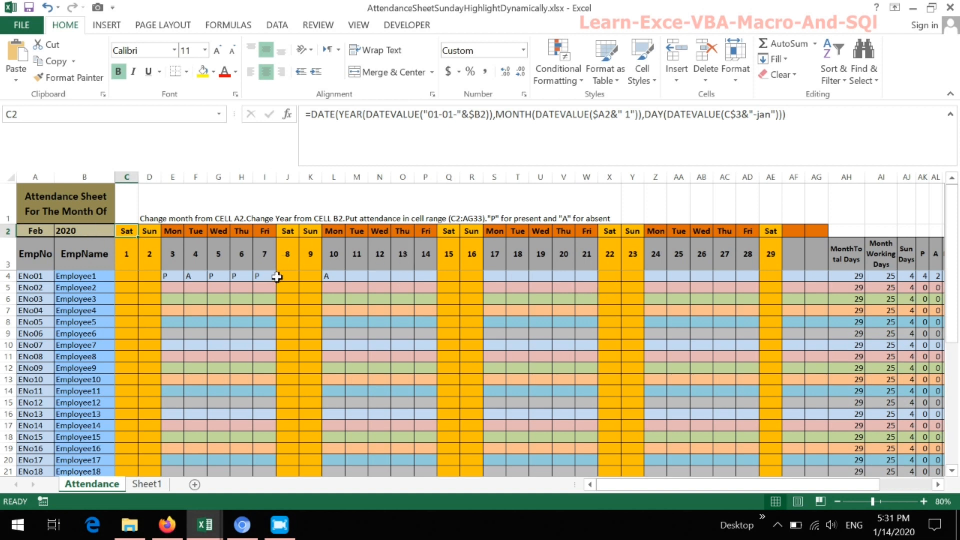
left_click(155, 484)
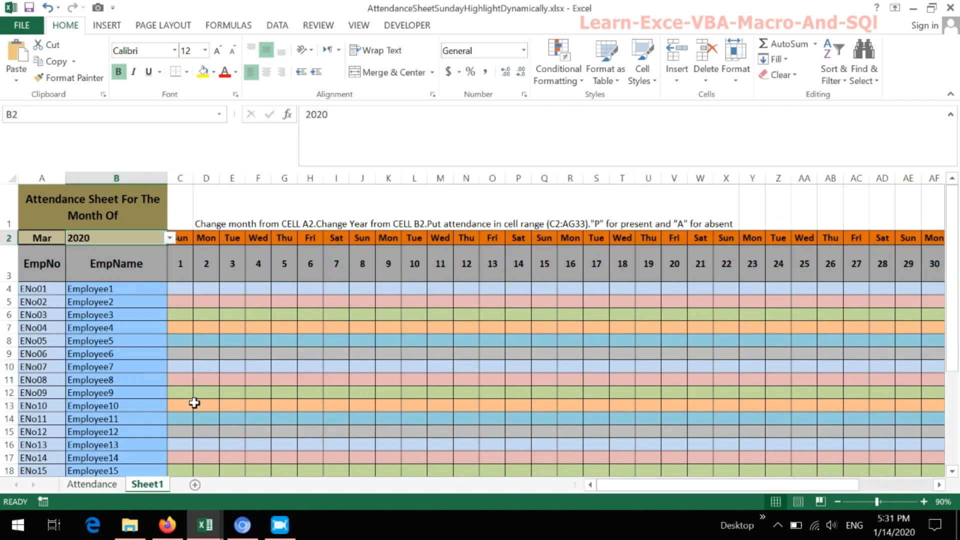
left_click(110, 486)
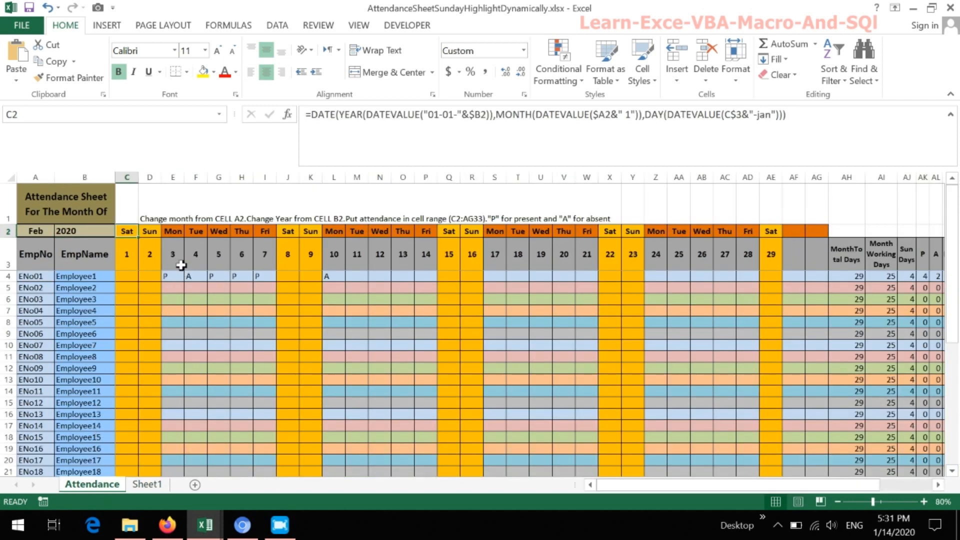
- Copy the WEEKDAY formula from the Attendance sheet's conditional formatting rule for the day grid, leaving the rule unmodified
left_click_drag(132, 235, 808, 474)
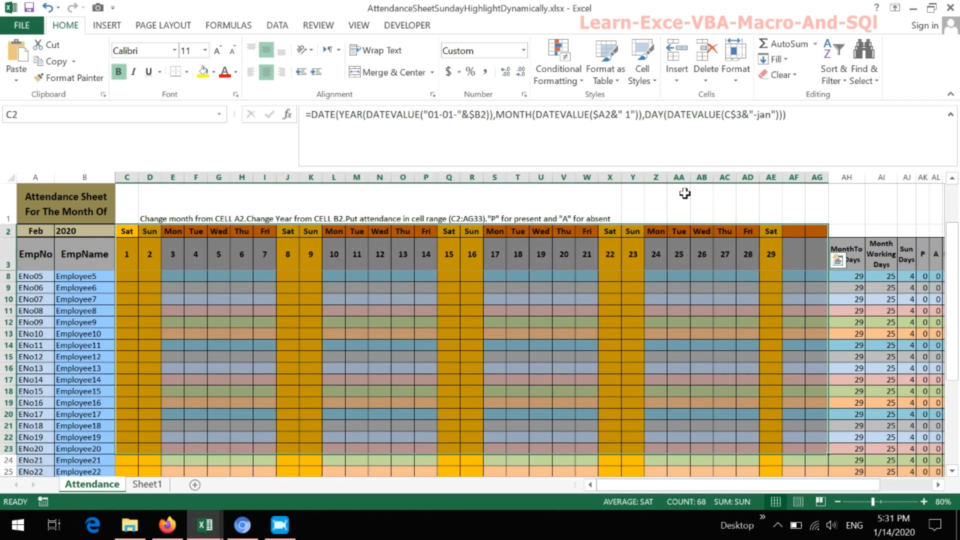
left_click(583, 80)
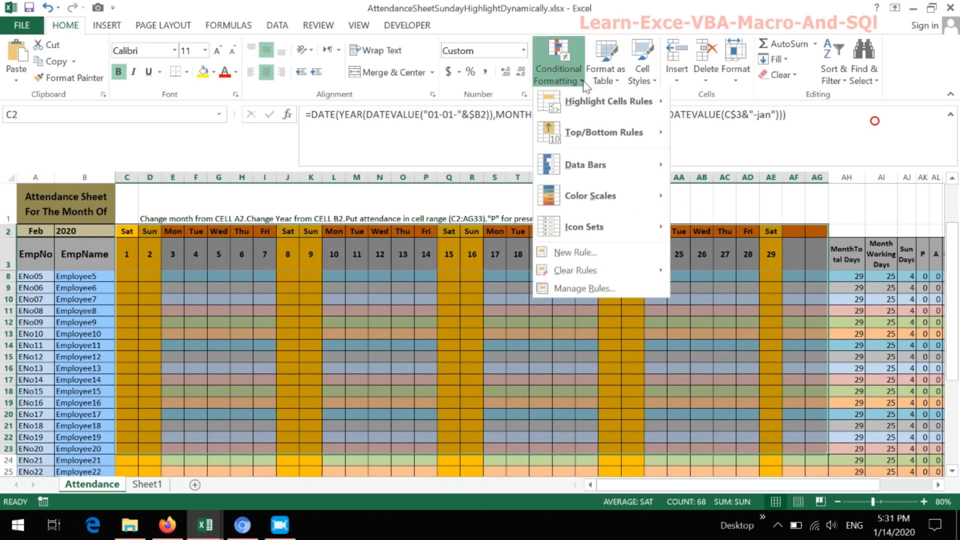
left_click(604, 289)
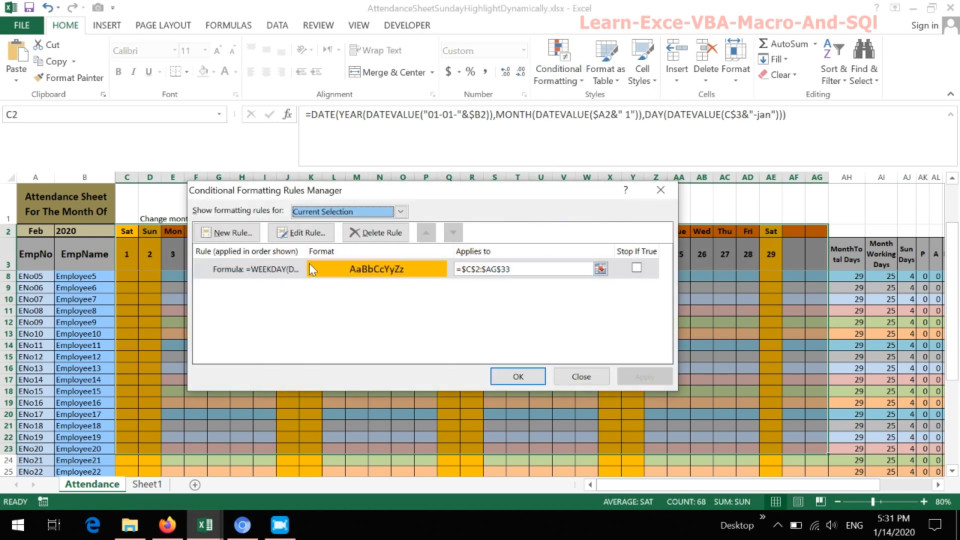
left_click(302, 233)
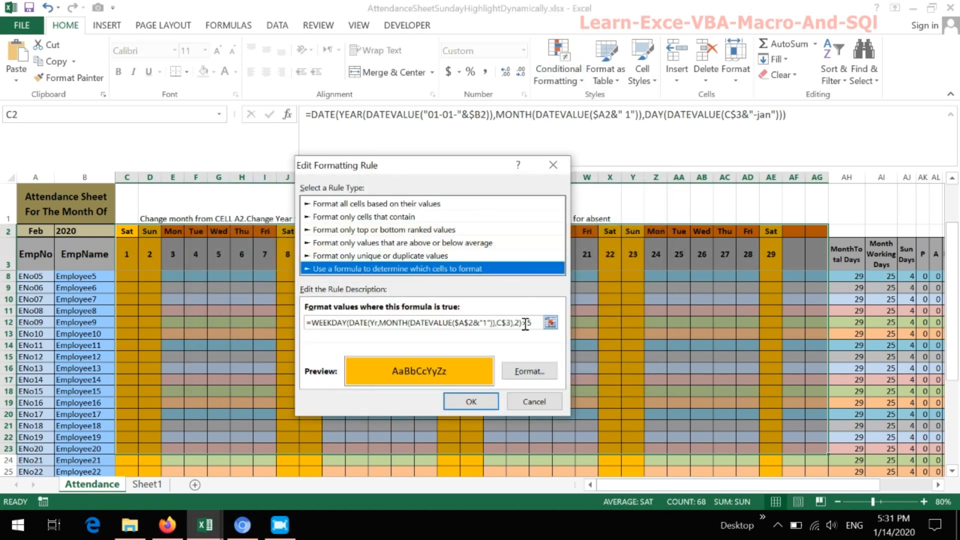
left_click_drag(539, 322, 303, 323)
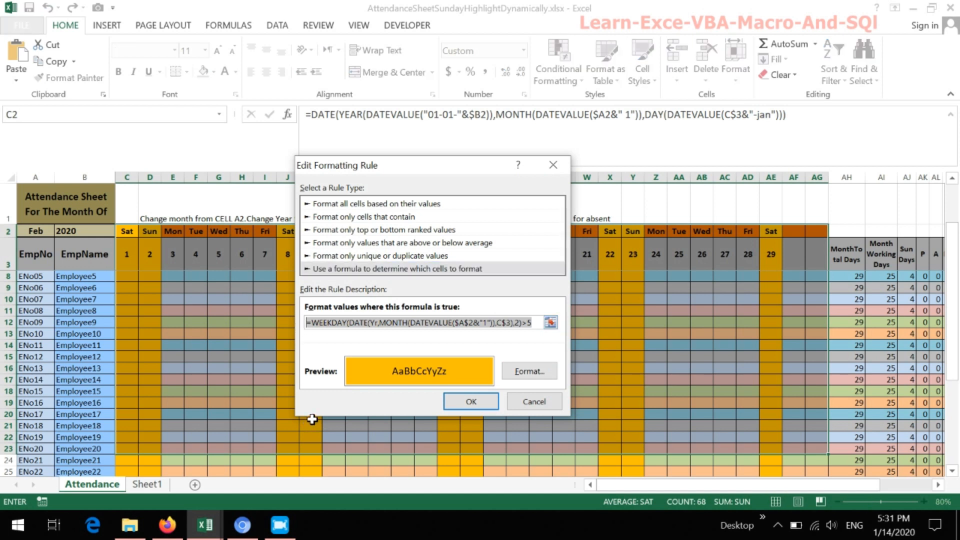
left_click(57, 63)
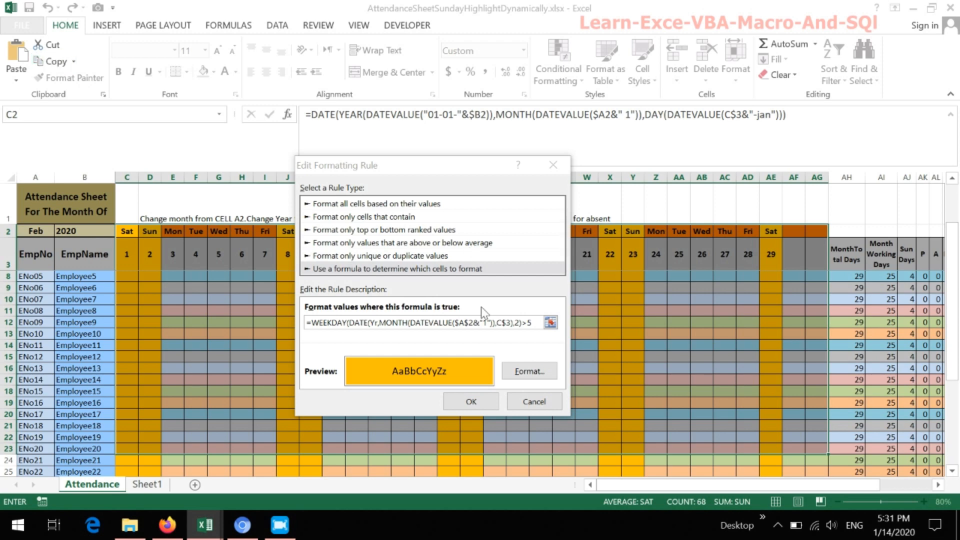
left_click(534, 401)
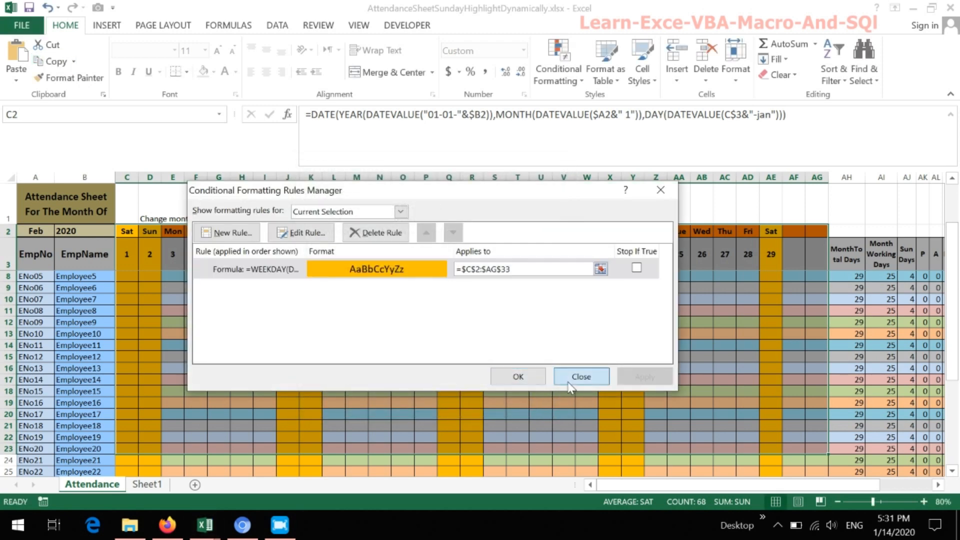
left_click(564, 379)
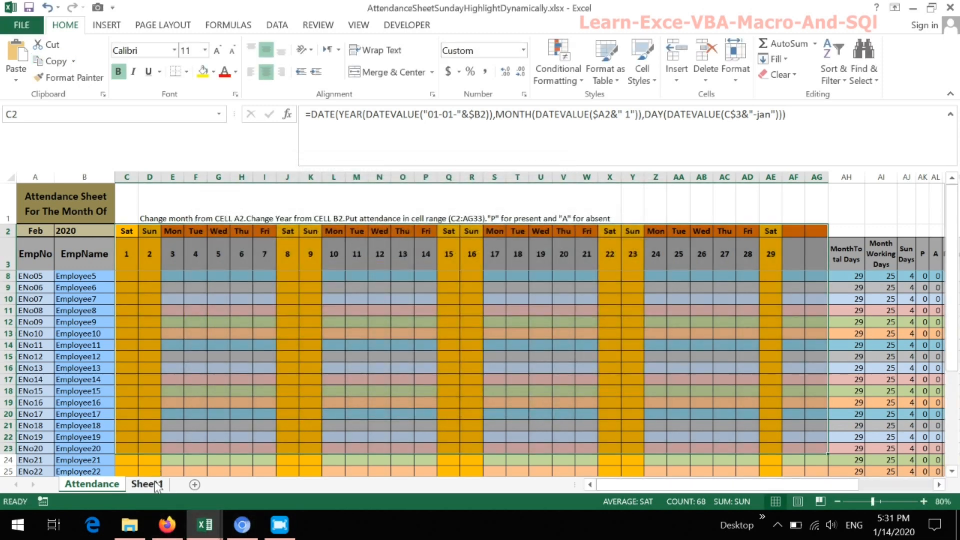
- Start a formula-based conditional formatting rule for Sheet1's day grid from C2, using =WEEKDAY(DATE(Yr,MONTH(DATEVALUE($A$2&"1")),C$3),2)>5
left_click(150, 484)
left_click(212, 289)
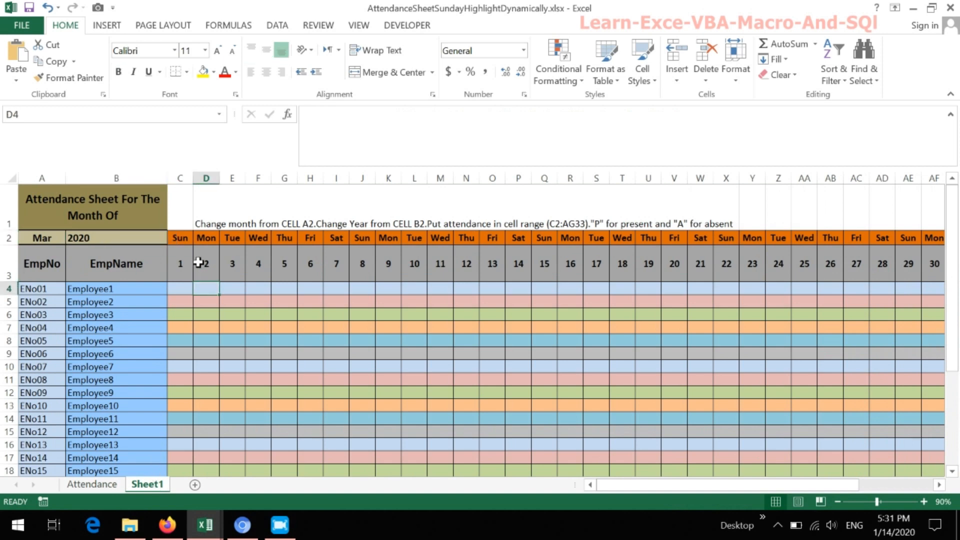
left_click_drag(186, 238, 700, 482)
left_click_drag(953, 318, 954, 220)
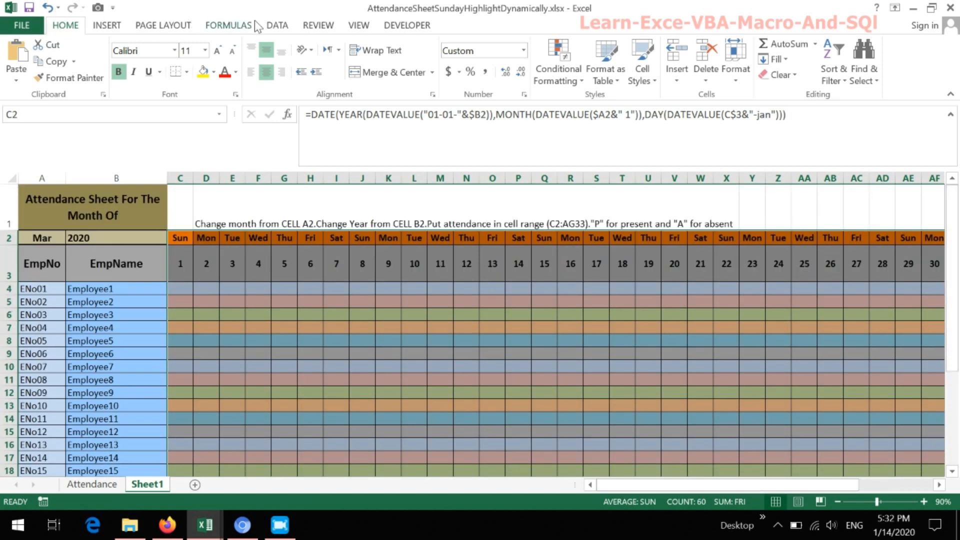
left_click(572, 62)
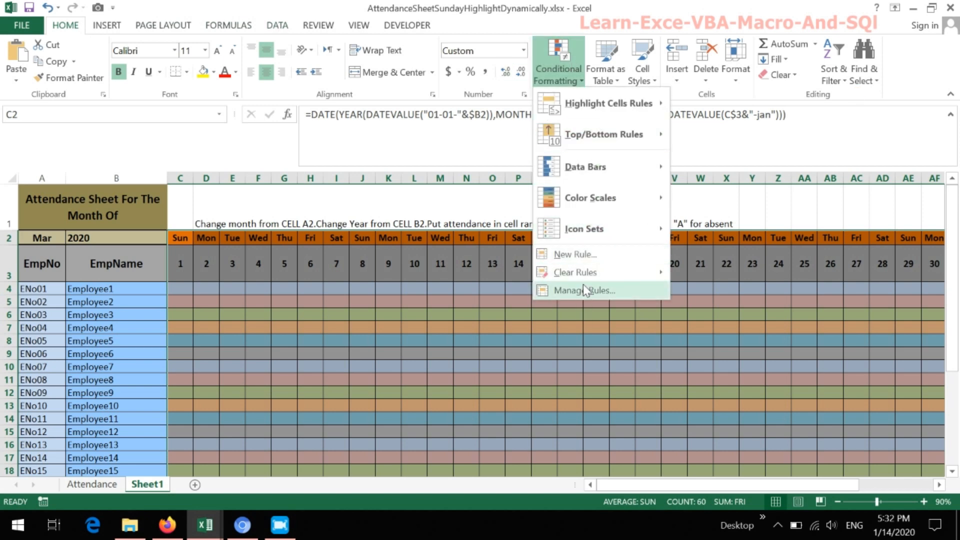
left_click(585, 255)
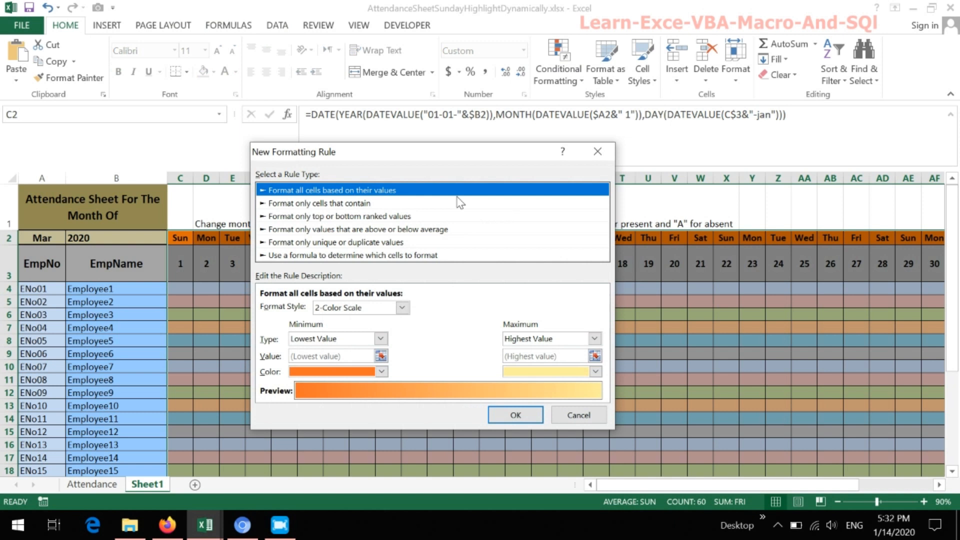
left_click(358, 255)
left_click(318, 311)
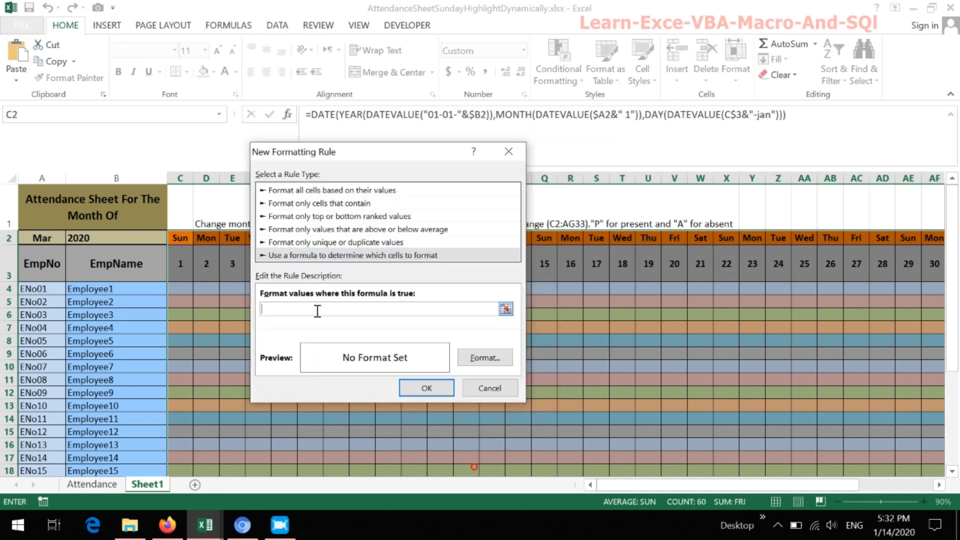
key("ctrl+v")
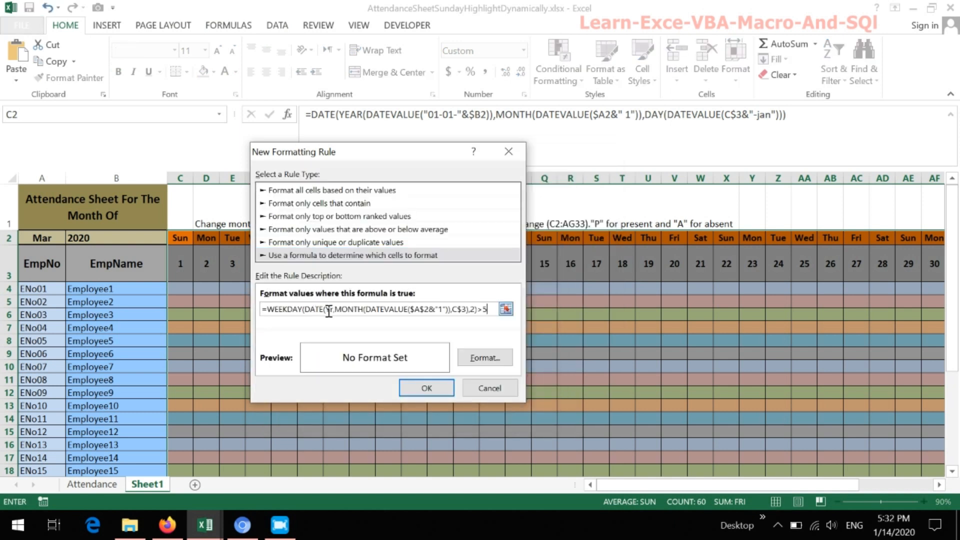
- Give the new formatting rule a gold-orange background fill and apply it to the selected day grid
left_click(473, 357)
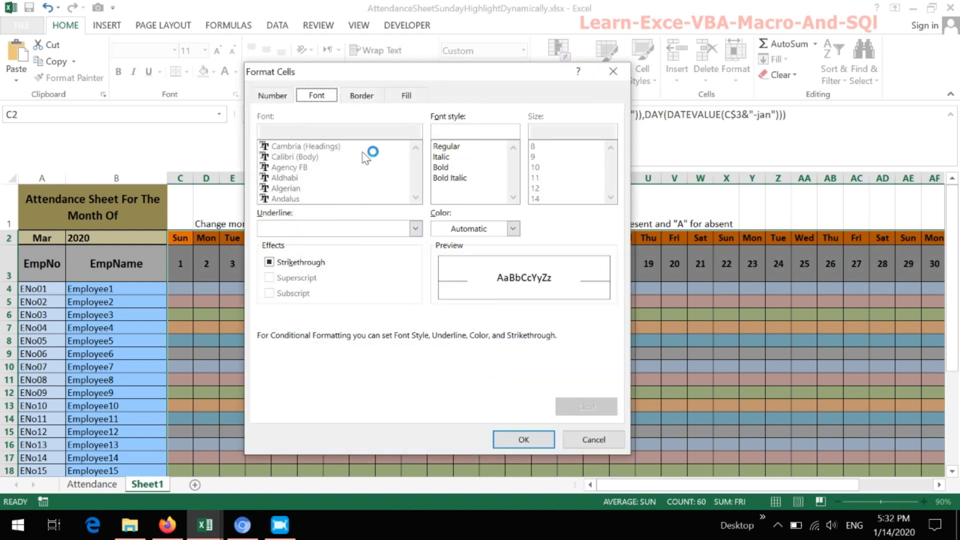
left_click(406, 96)
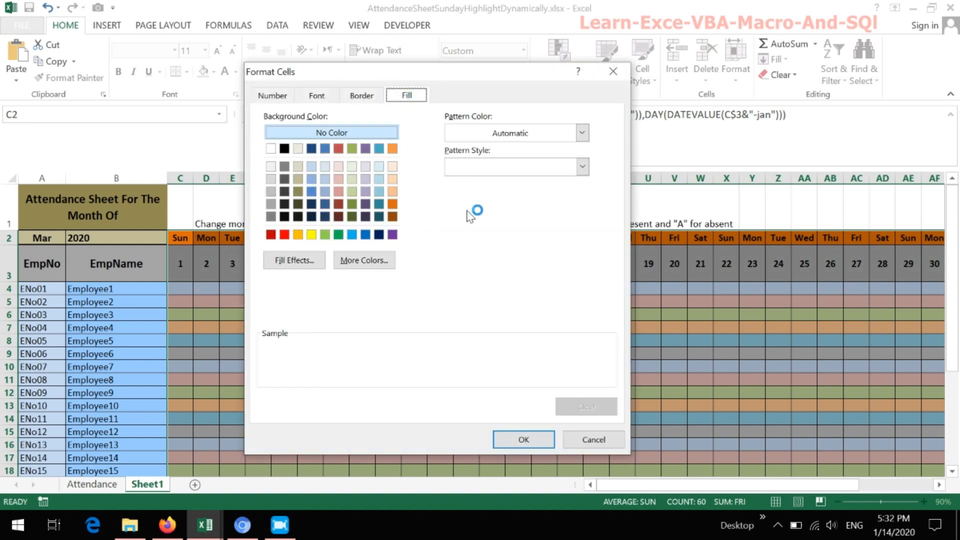
left_click(300, 236)
left_click(522, 439)
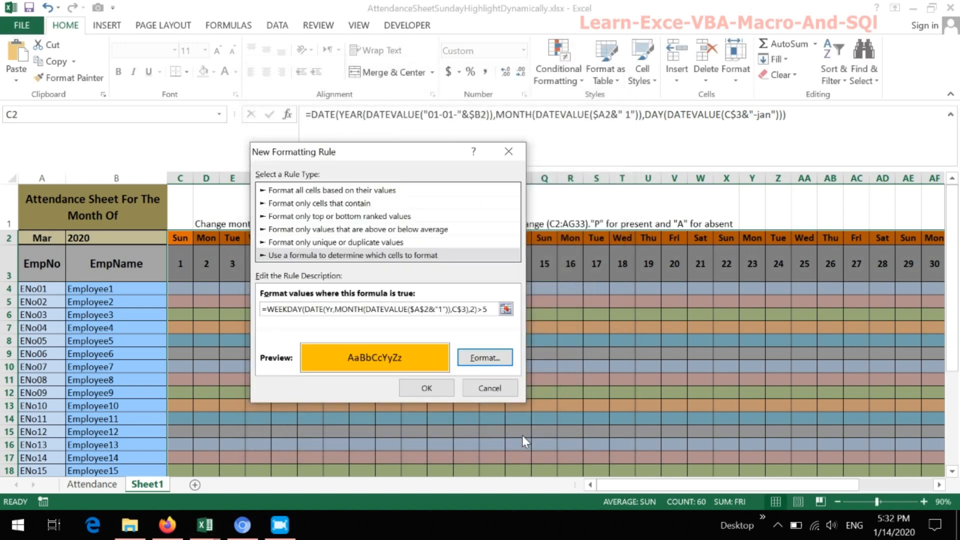
left_click(431, 388)
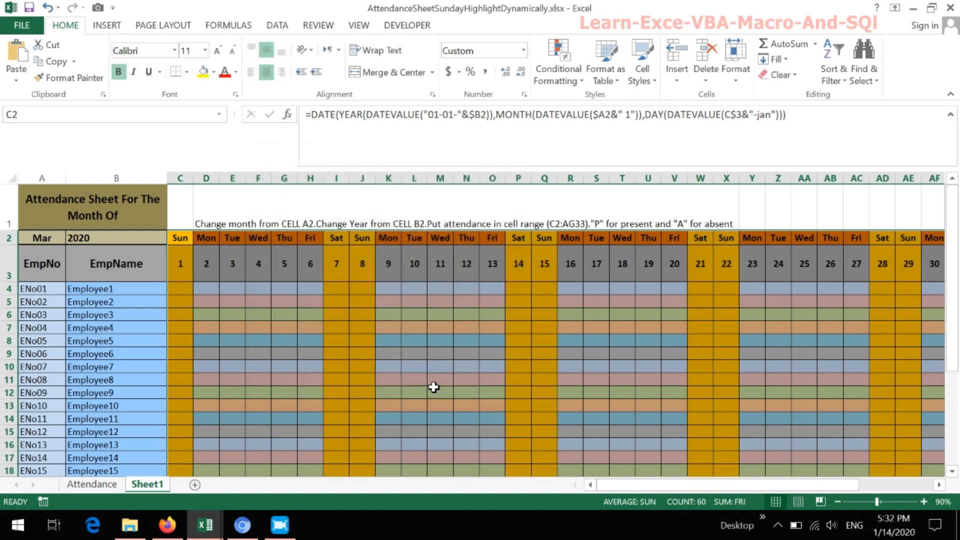
left_click(420, 329)
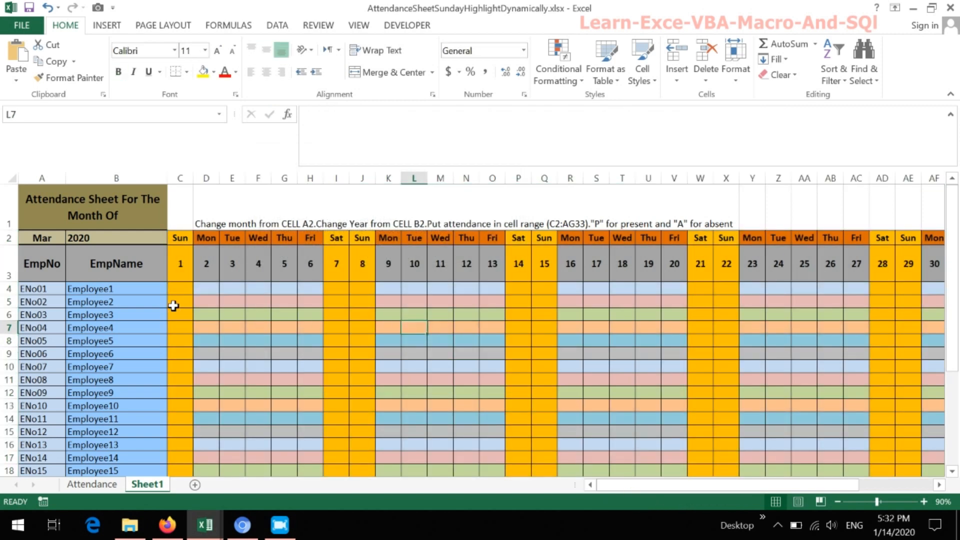
- Test the weekend highlighting on Sheet1 by switching the month in cell A2 to Jan and finally to Feb
left_click(48, 239)
left_click(68, 238)
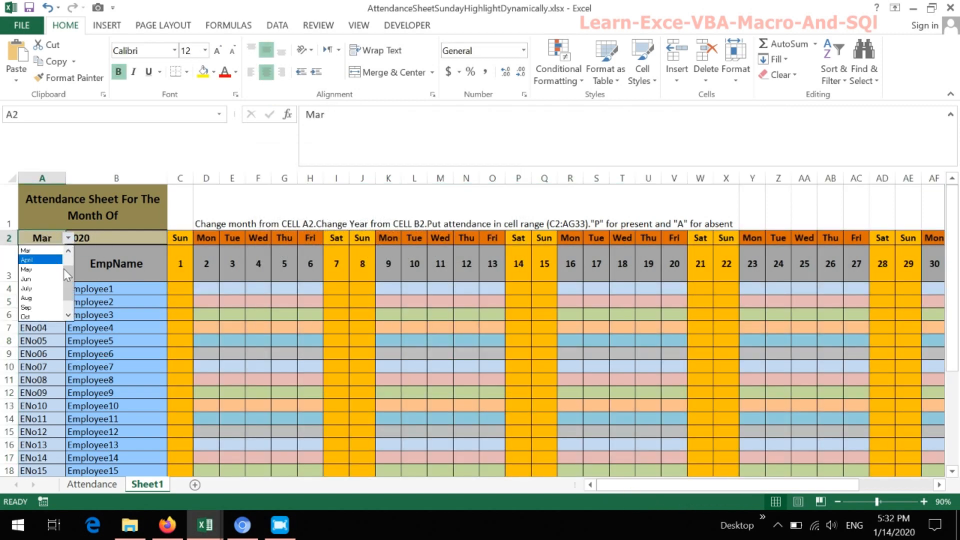
left_click_drag(66, 275, 68, 262)
left_click(29, 251)
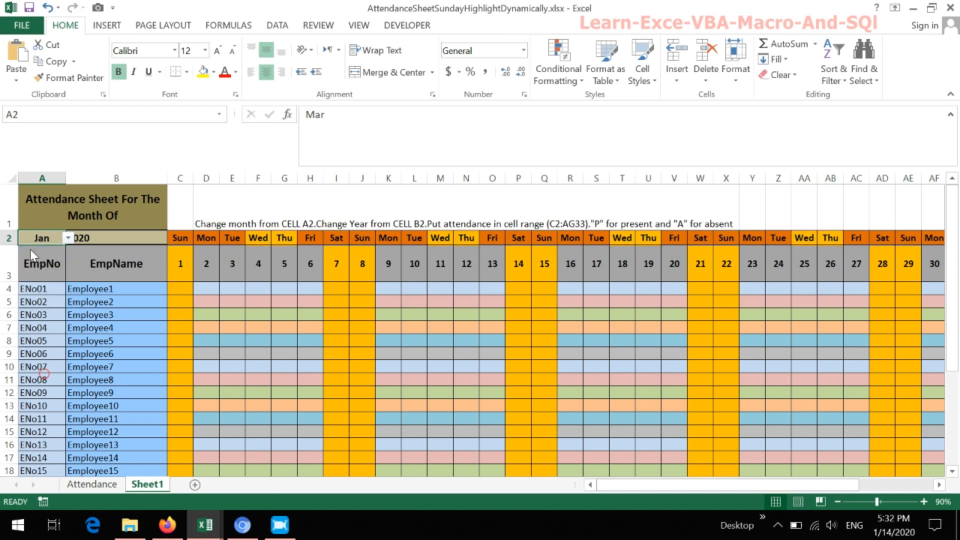
left_click(68, 238)
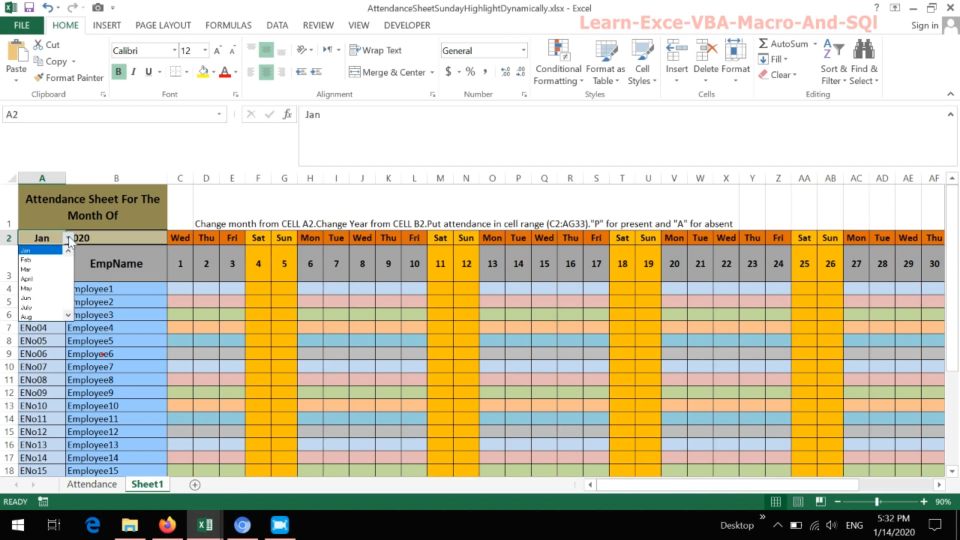
left_click(47, 257)
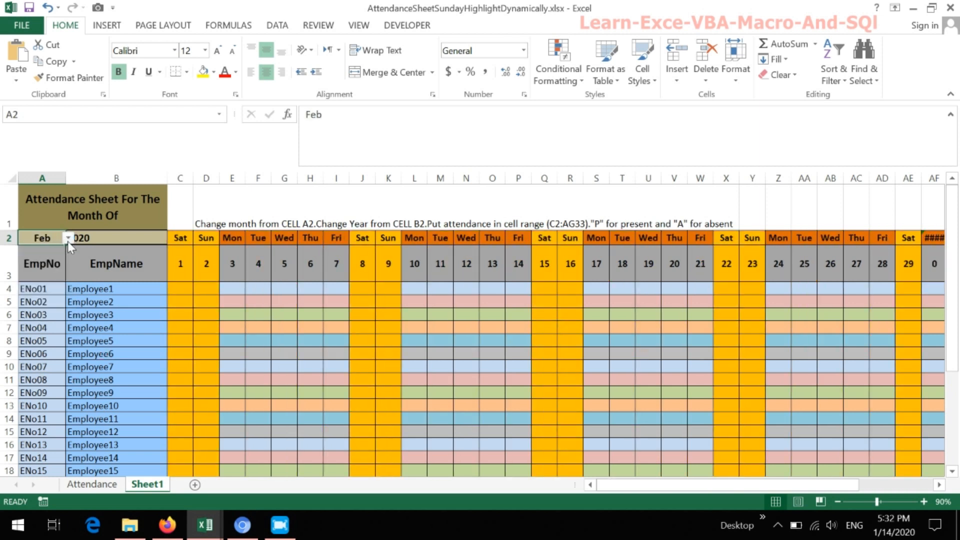
- Test the weekend highlighting for another month by setting Sheet1's cell A2 to Mar
left_click(68, 240)
left_click(46, 256)
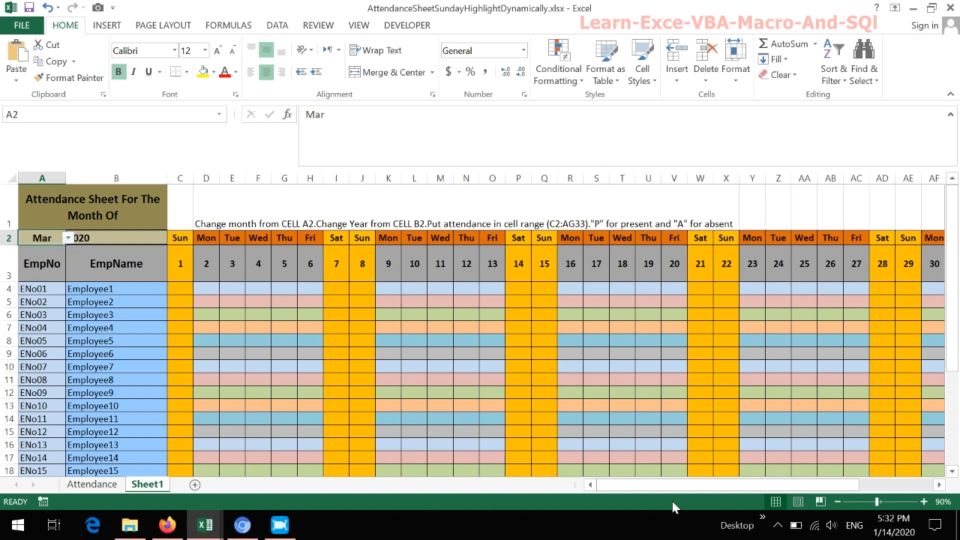
- Copy the summary formulas in AH8:AL8 of the Attendance sheet and paste them into Sheet1 starting at AH4
left_click_drag(685, 486, 761, 486)
left_click(667, 288)
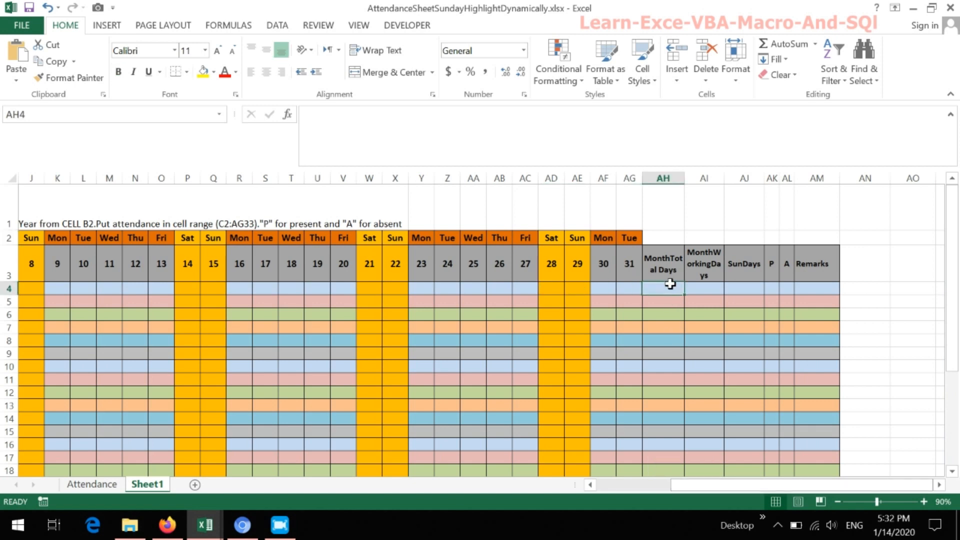
left_click(114, 485)
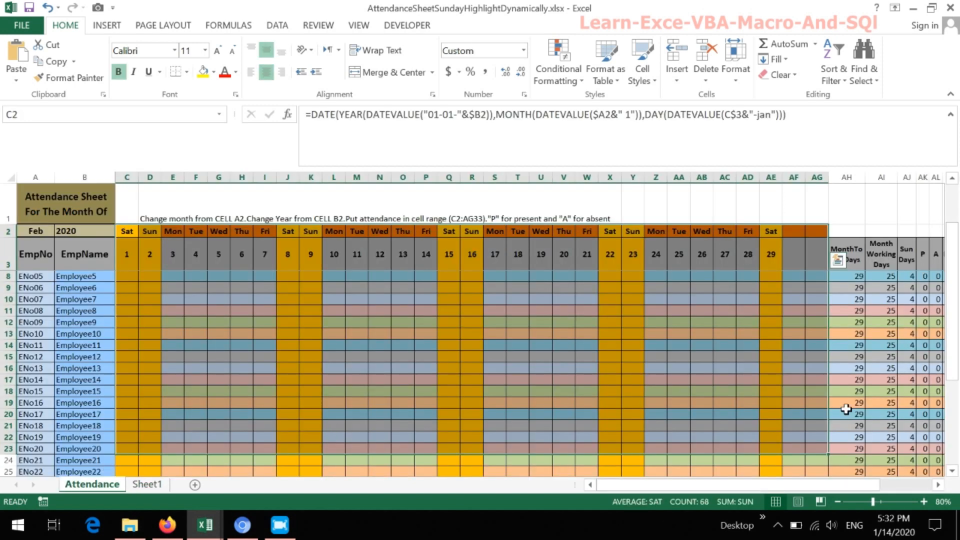
left_click_drag(793, 485, 852, 486)
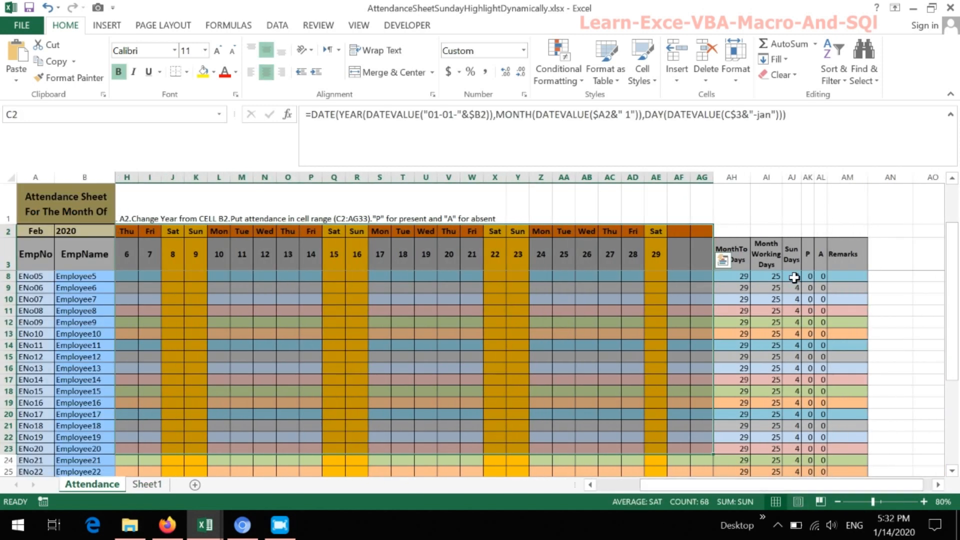
left_click(745, 278)
left_click_drag(746, 278, 815, 278)
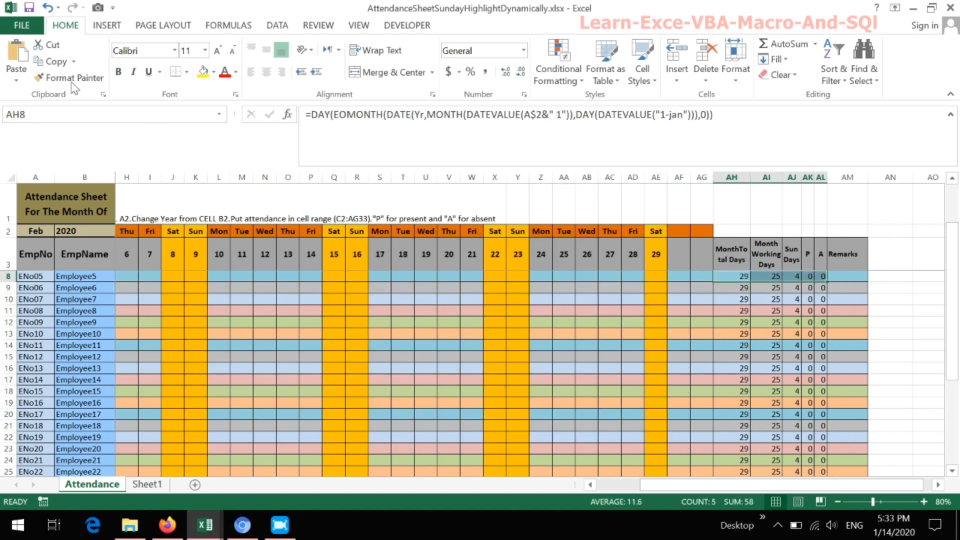
left_click(59, 63)
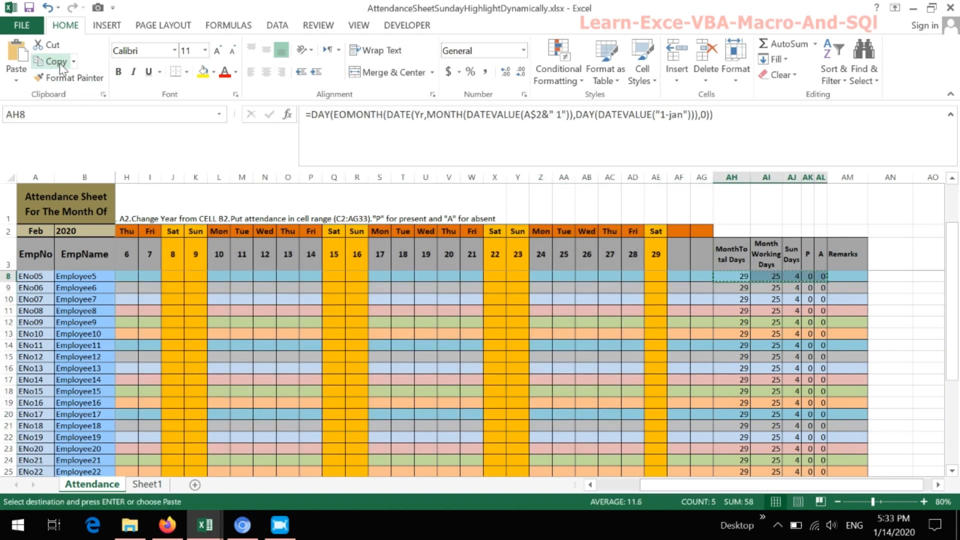
left_click(146, 484)
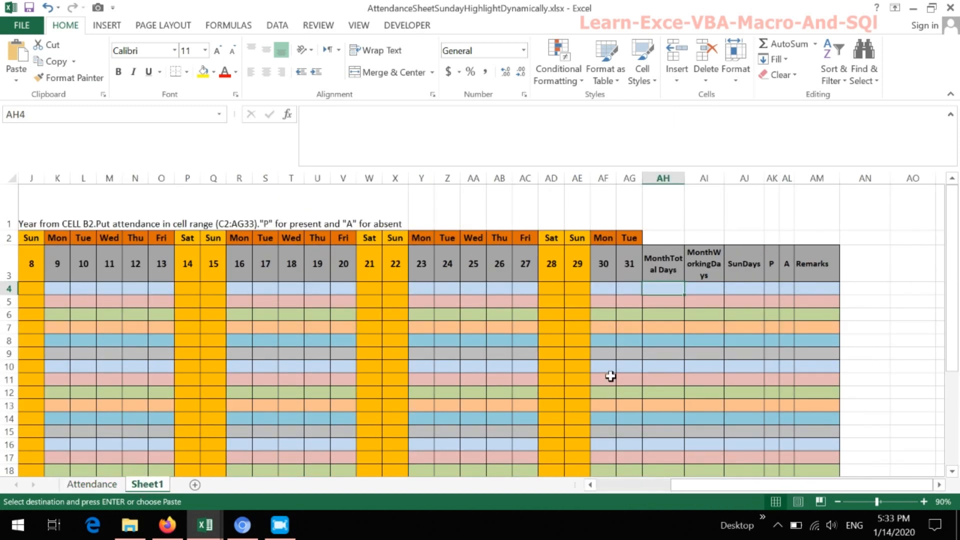
left_click(17, 57)
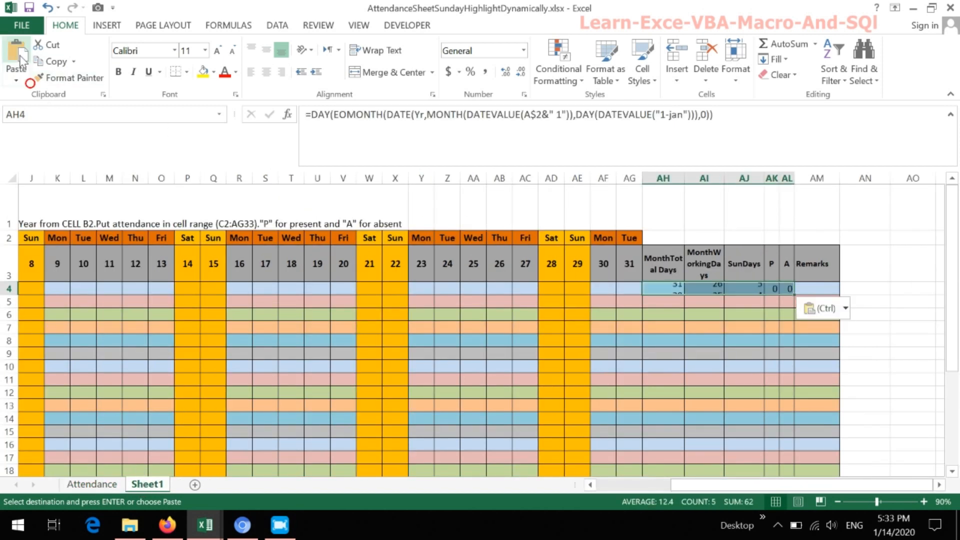
- Examine the pasted formulas in AH4:AL4 for total days, working days, Sundays and the P and A counts, leaving them unmodified
left_click(670, 288)
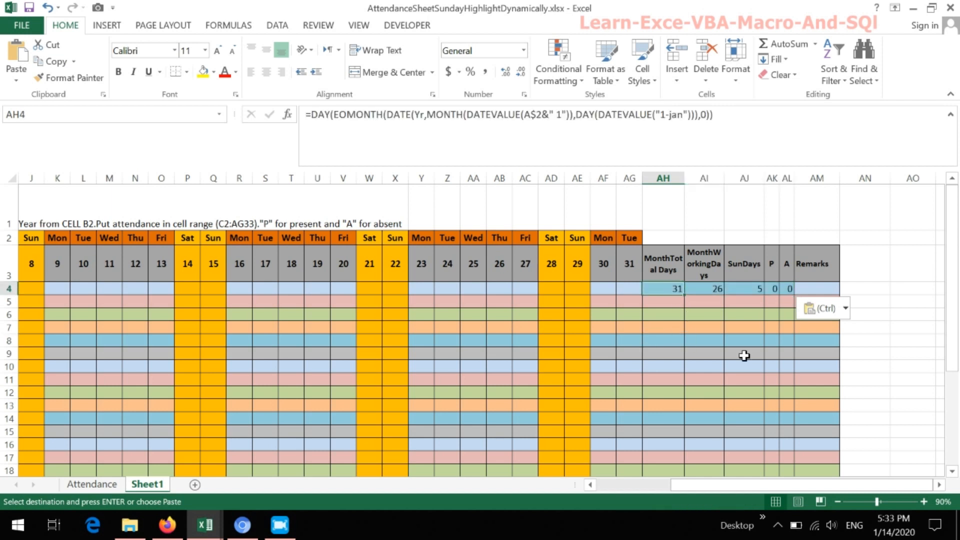
left_click(711, 289)
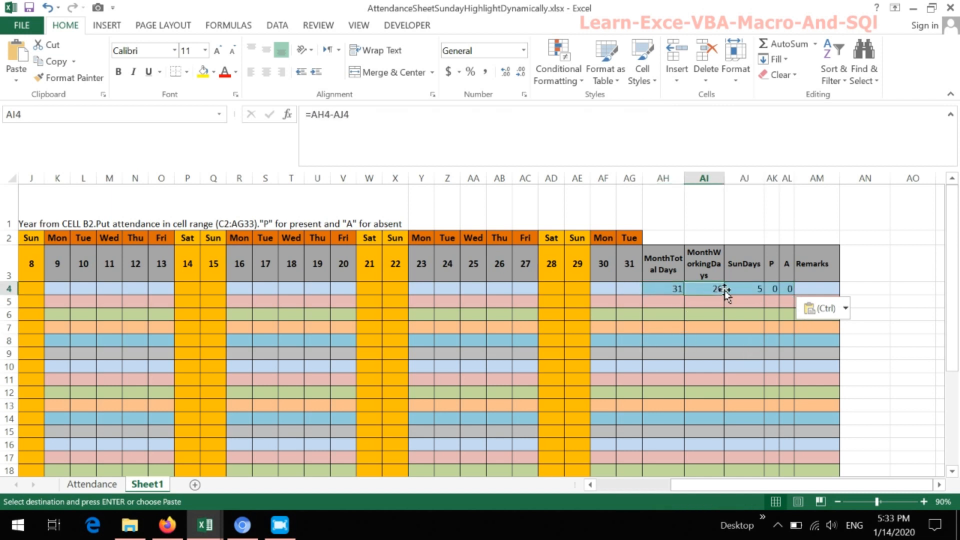
left_click(744, 288)
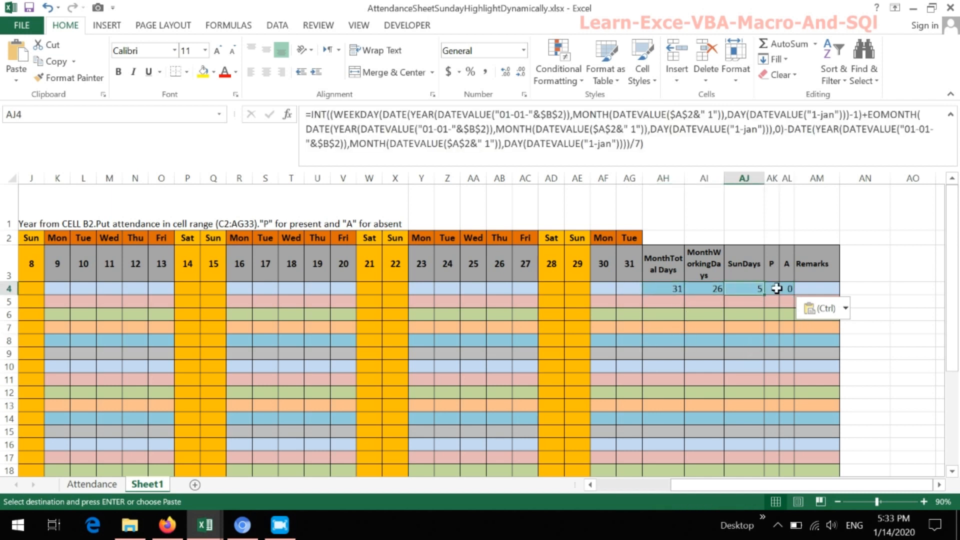
left_click_drag(299, 114, 721, 143)
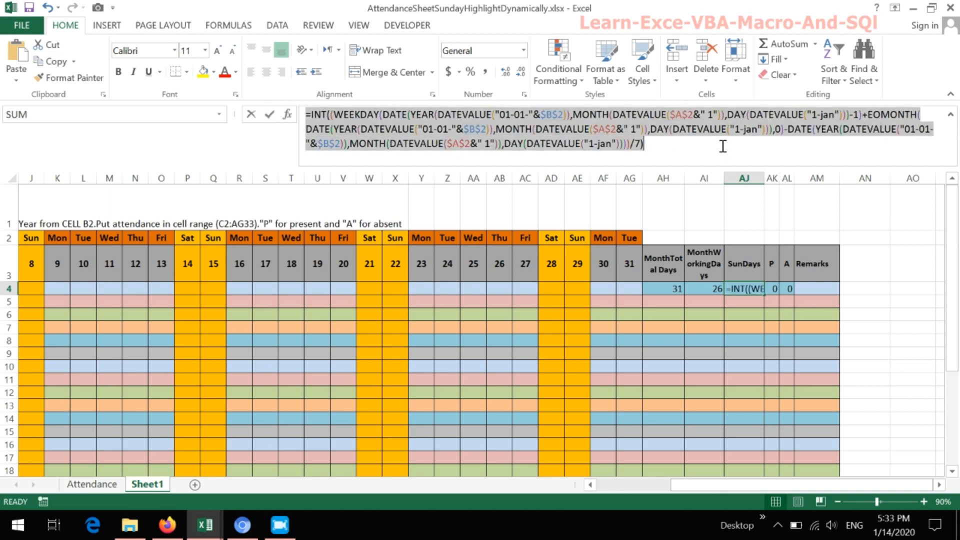
key("Escape")
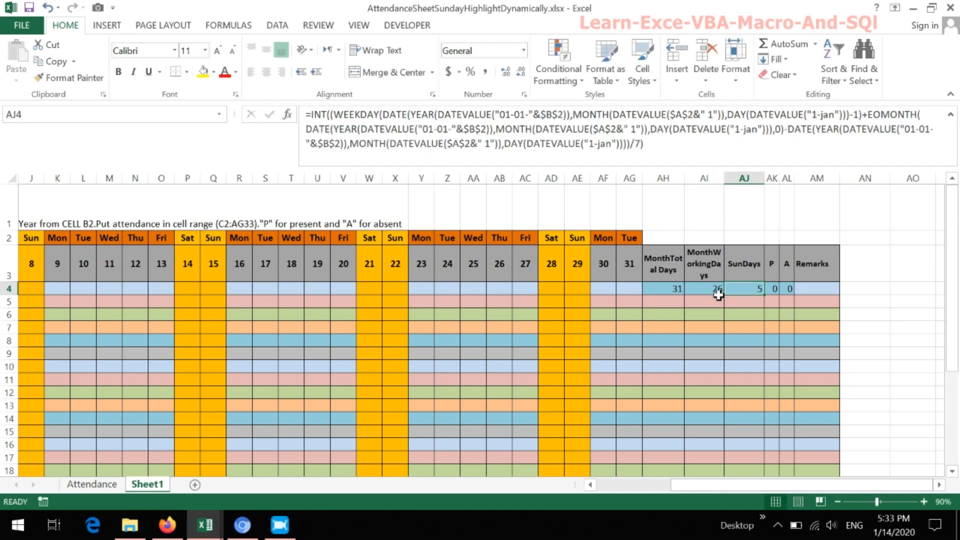
left_click(774, 289)
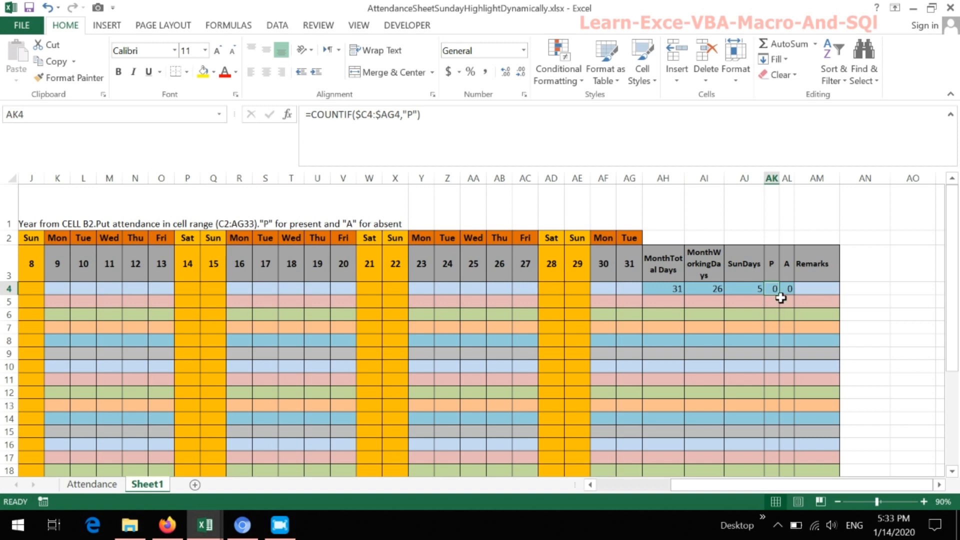
left_click(790, 290)
- Format the instruction note in cell D1 with a red font and enlarge it to size 14
left_click_drag(799, 483, 698, 492)
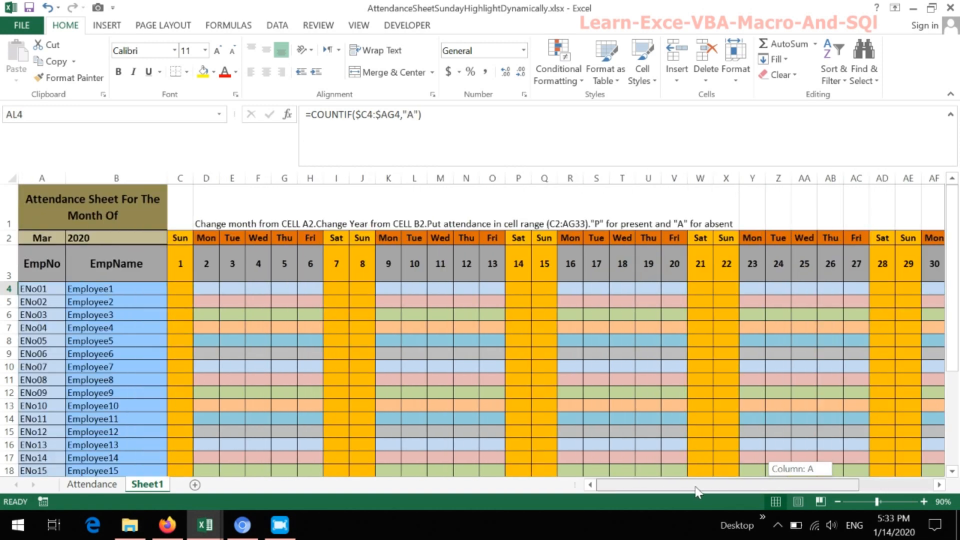
left_click(209, 221)
left_click(225, 71)
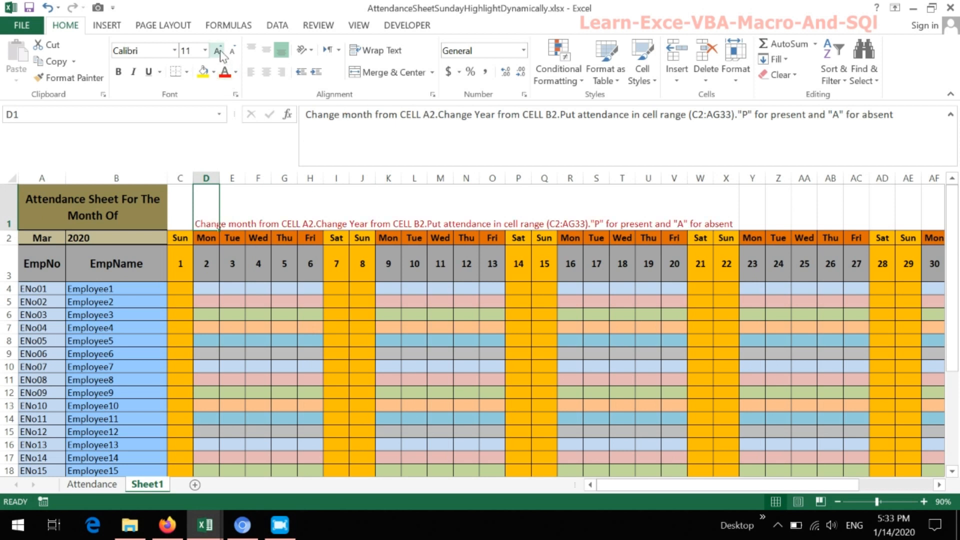
left_click(218, 50)
left_click(218, 51)
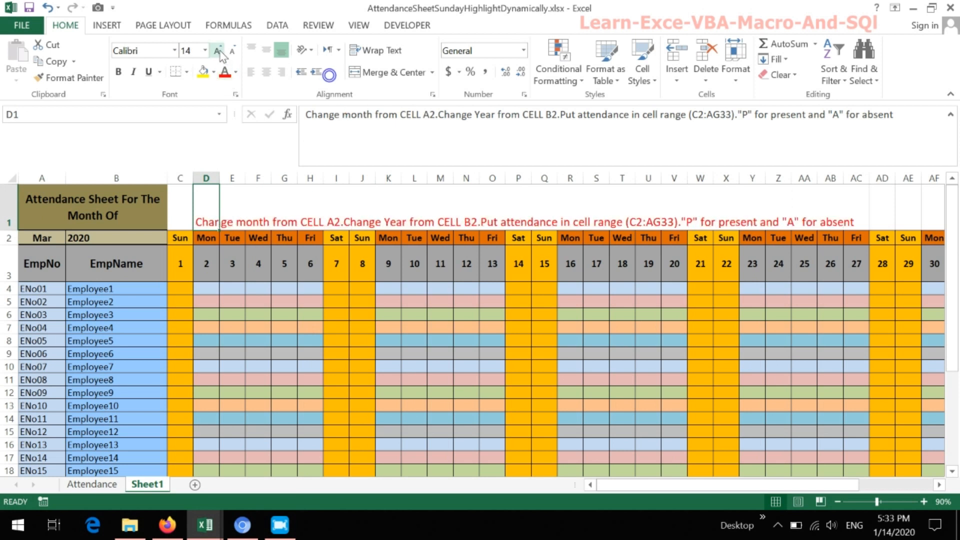
left_click(279, 219)
left_click(209, 223)
- Mark Employee1 as present with "P" in D4, E4 and F4, and check the count formulas in AK4 and AL4
left_click(210, 291)
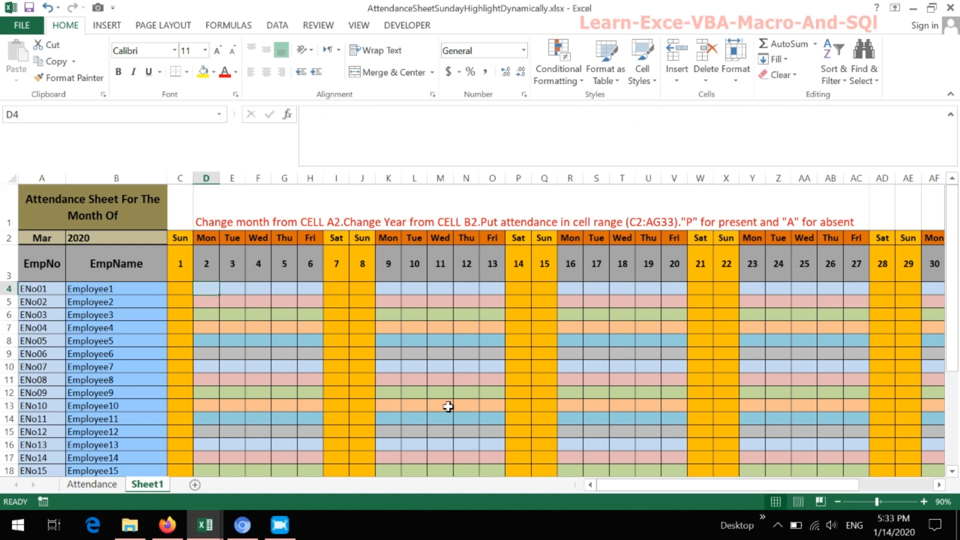
type("P")
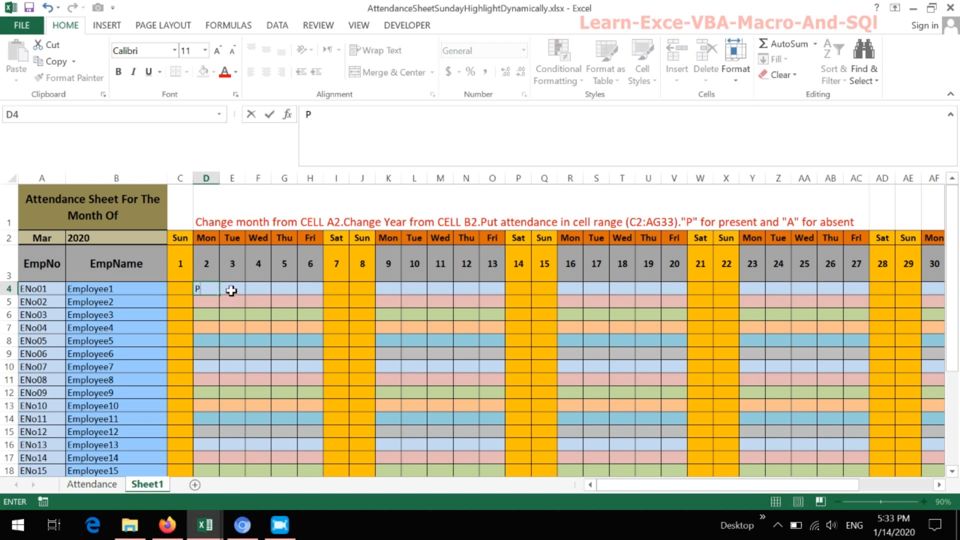
left_click(229, 289)
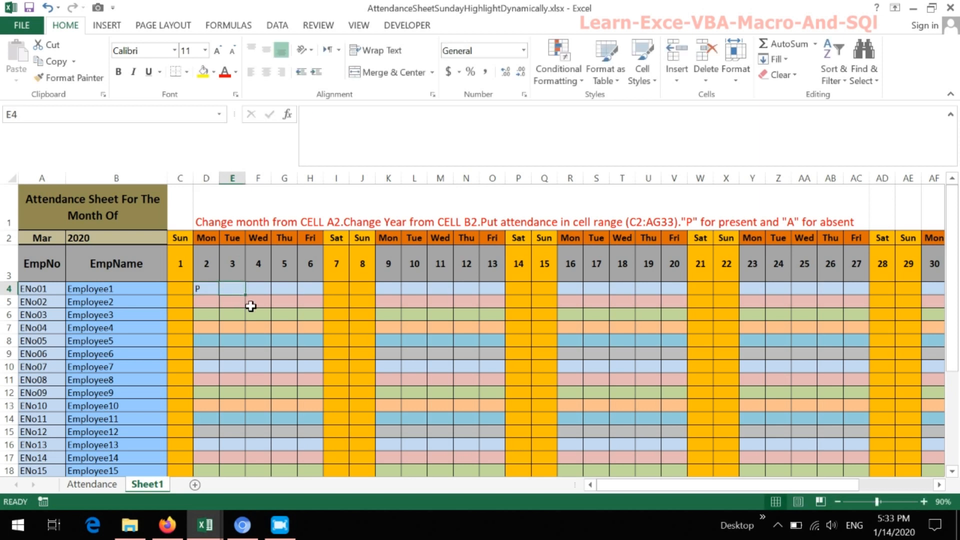
type("P")
left_click(250, 288)
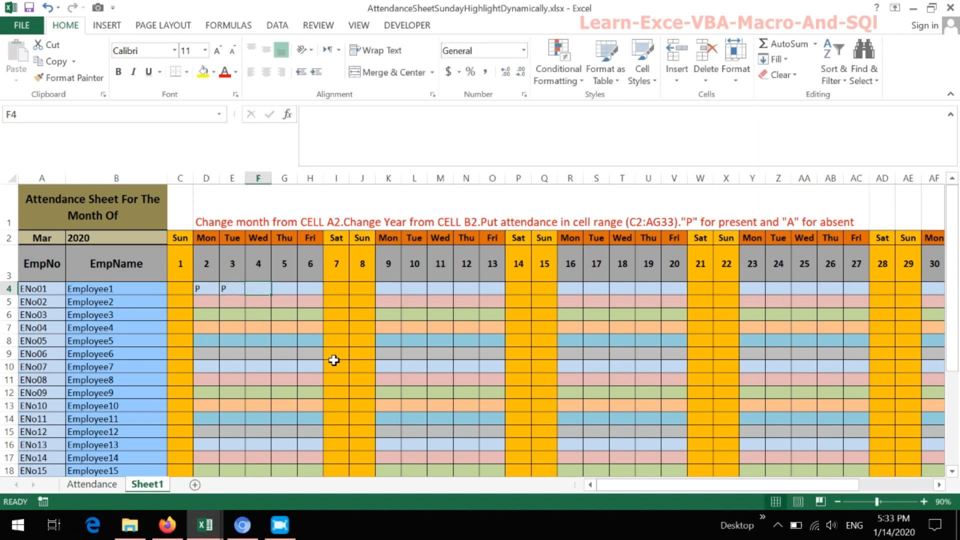
type("P")
left_click_drag(657, 484, 712, 483)
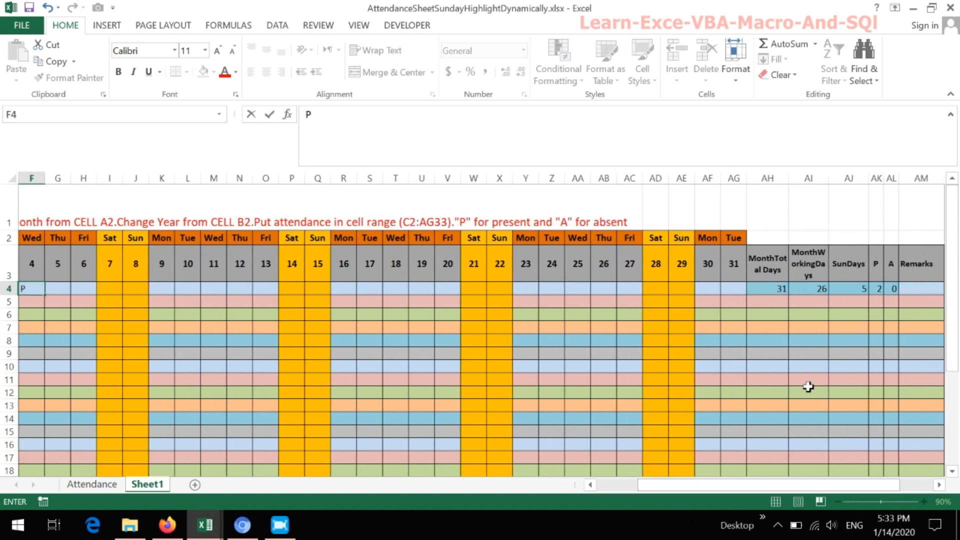
left_click(885, 289)
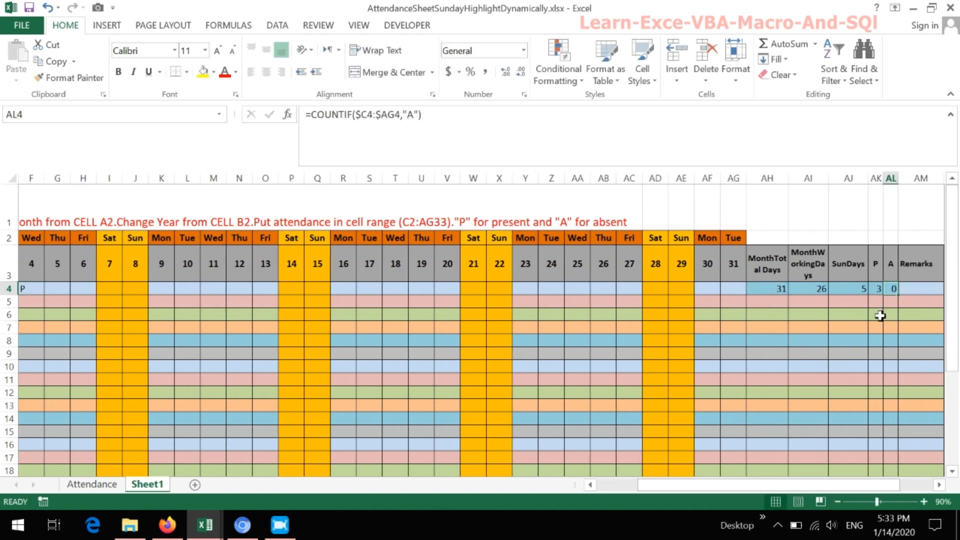
left_click(876, 290)
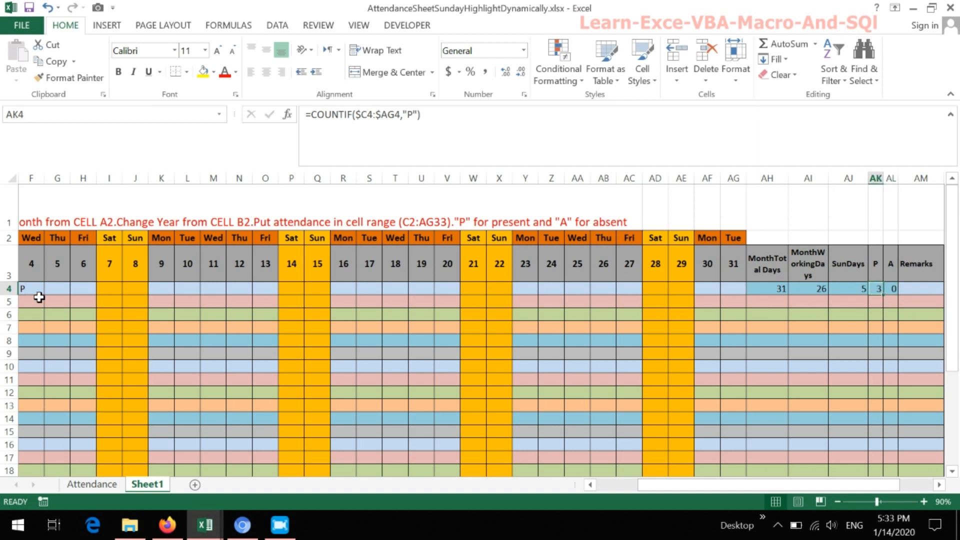
- Mark Employee1 as absent with "A" in G4 and H4, and recheck the A and P counts for that row
left_click(55, 289)
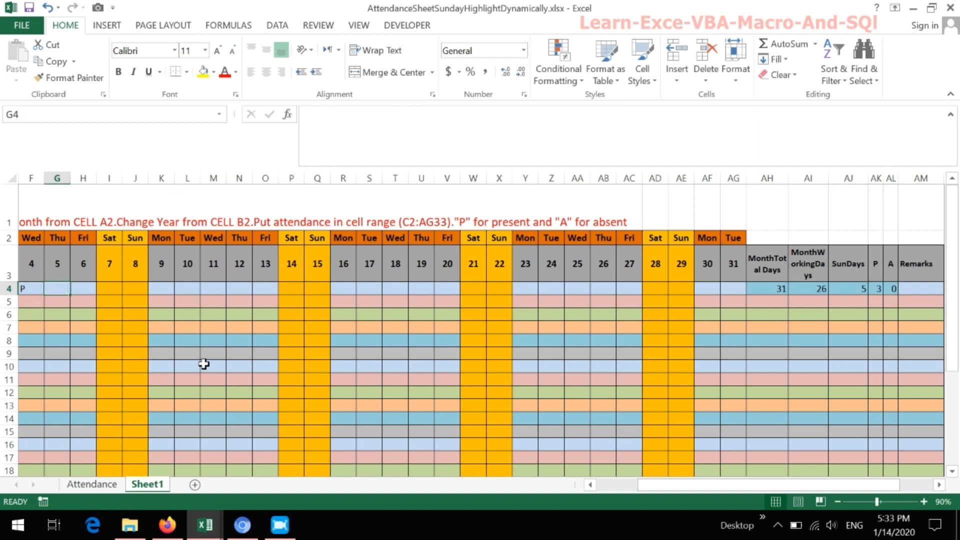
type("A")
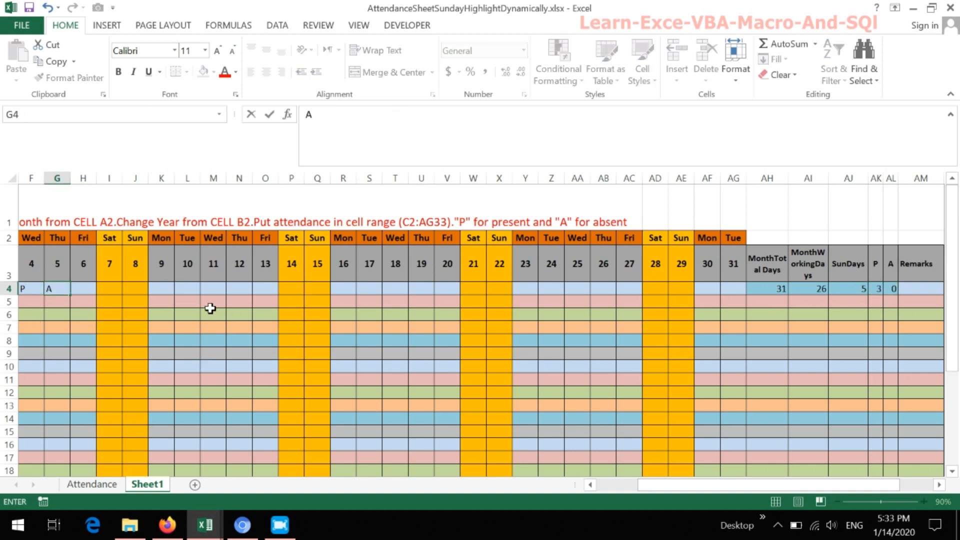
left_click(79, 288)
type("A")
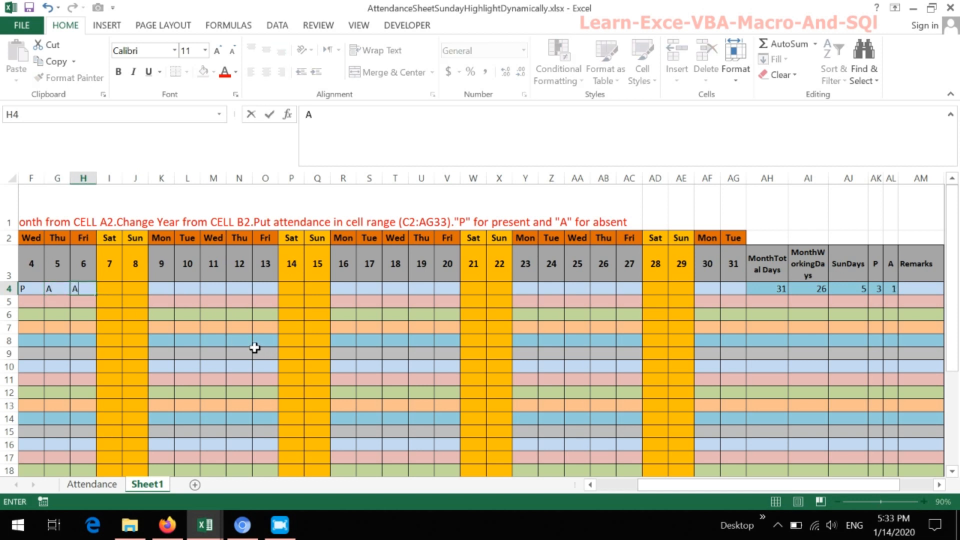
key("Return")
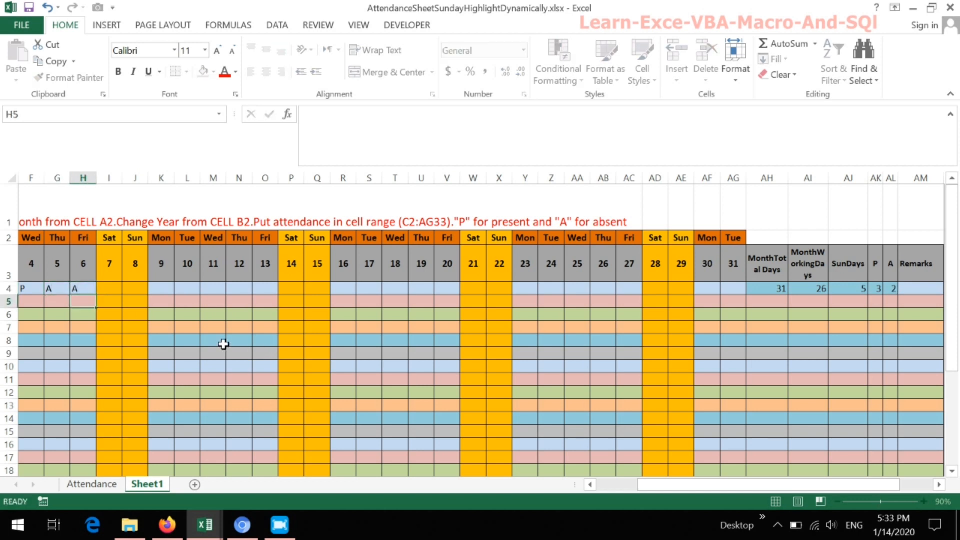
left_click(899, 289)
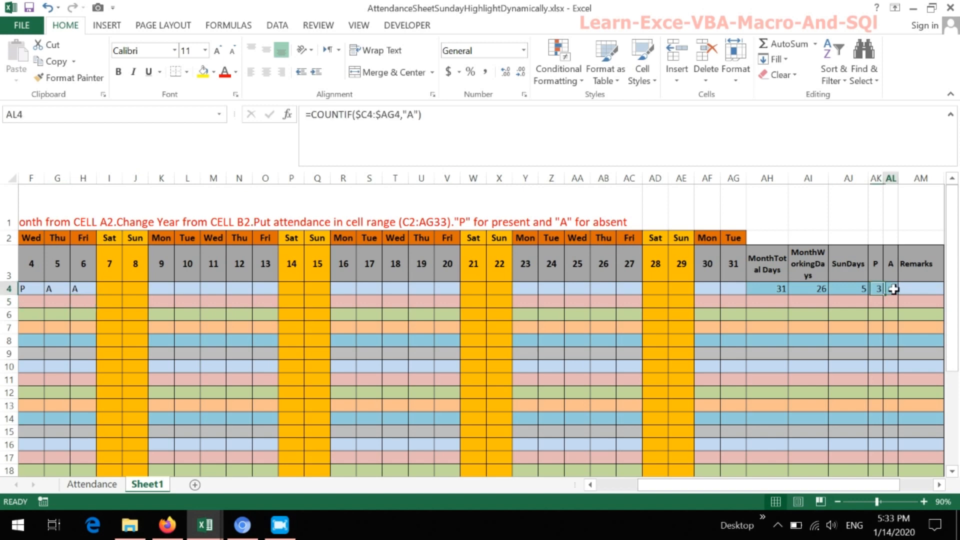
left_click(878, 290)
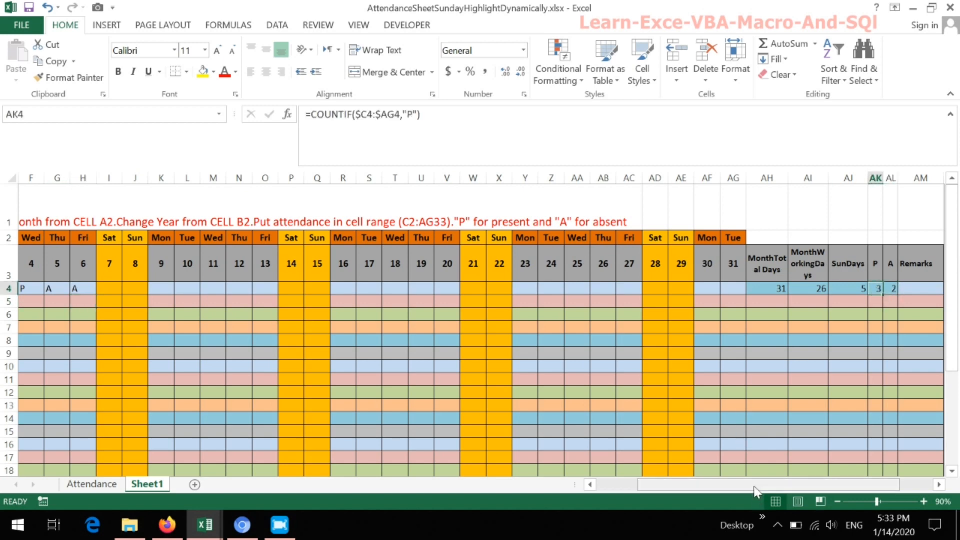
- Test the year dropdown in cell B2 by choosing 2021, 2022 and finally 2023
left_click_drag(754, 487, 709, 488)
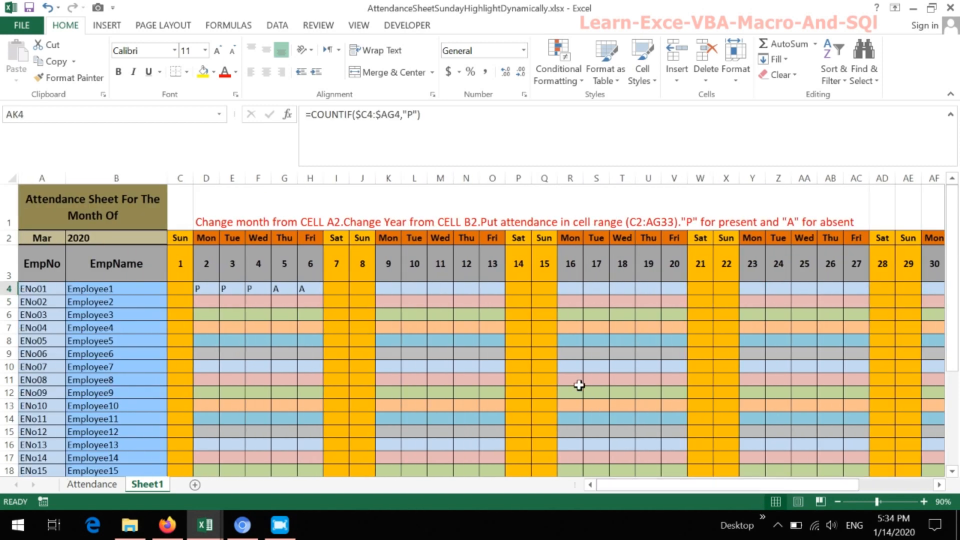
scroll(471, 311, "down", 5)
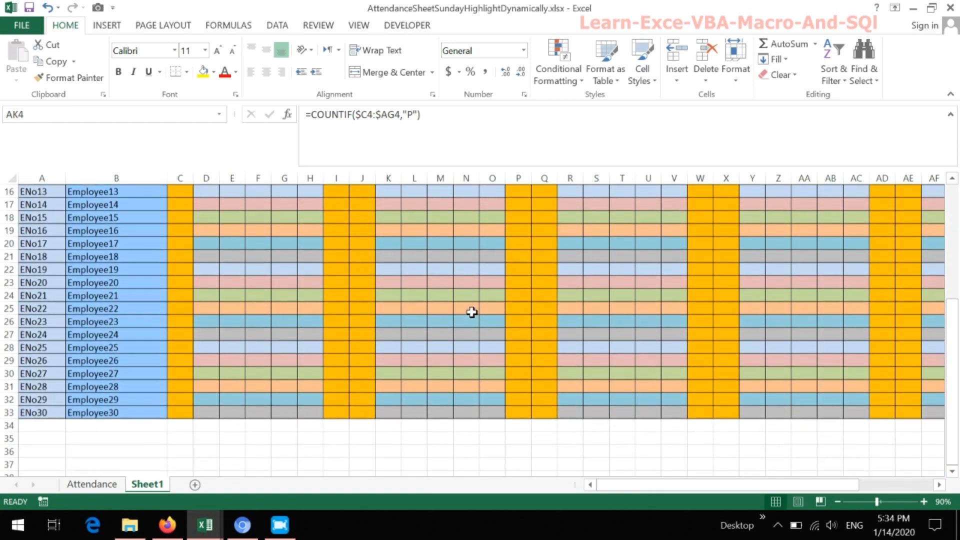
scroll(471, 312, "up", 3)
scroll(472, 312, "up", 2)
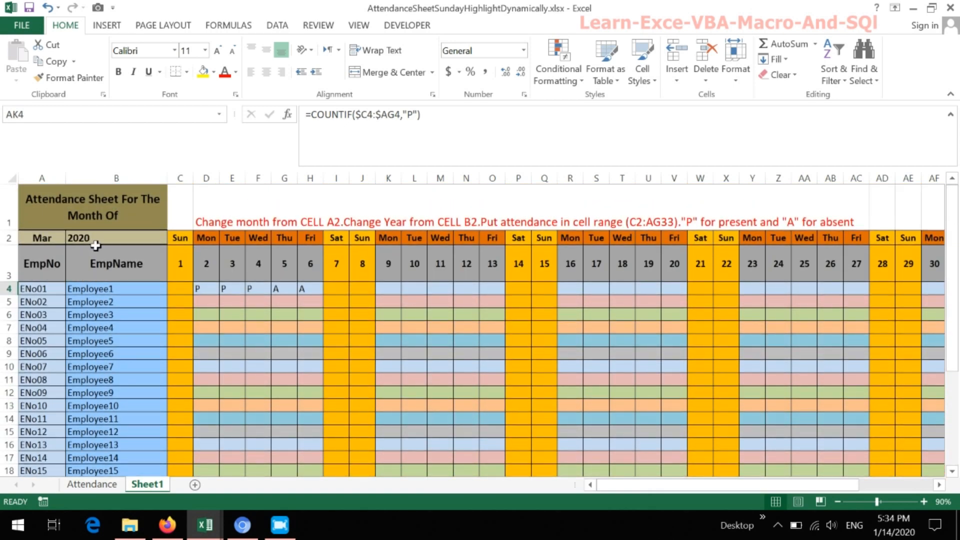
left_click(104, 237)
left_click(168, 239)
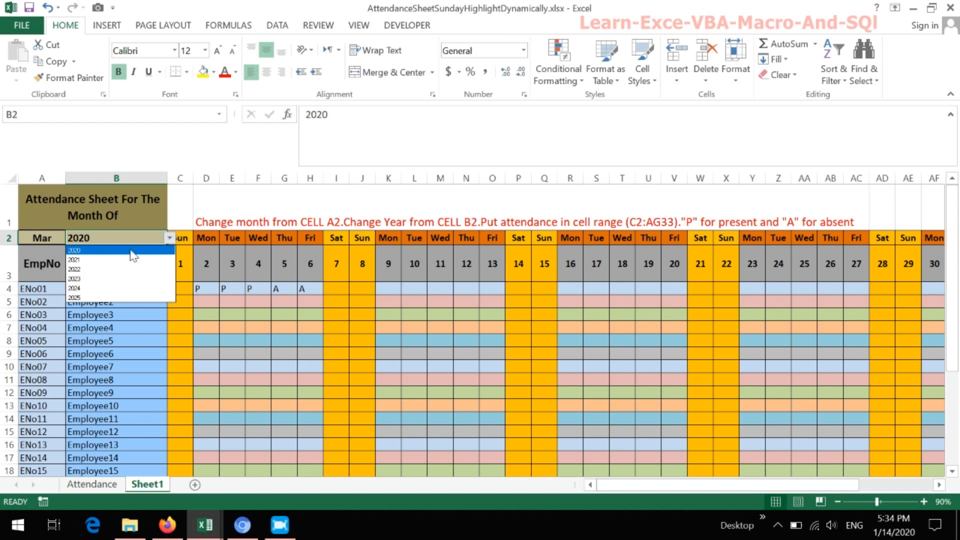
left_click(118, 259)
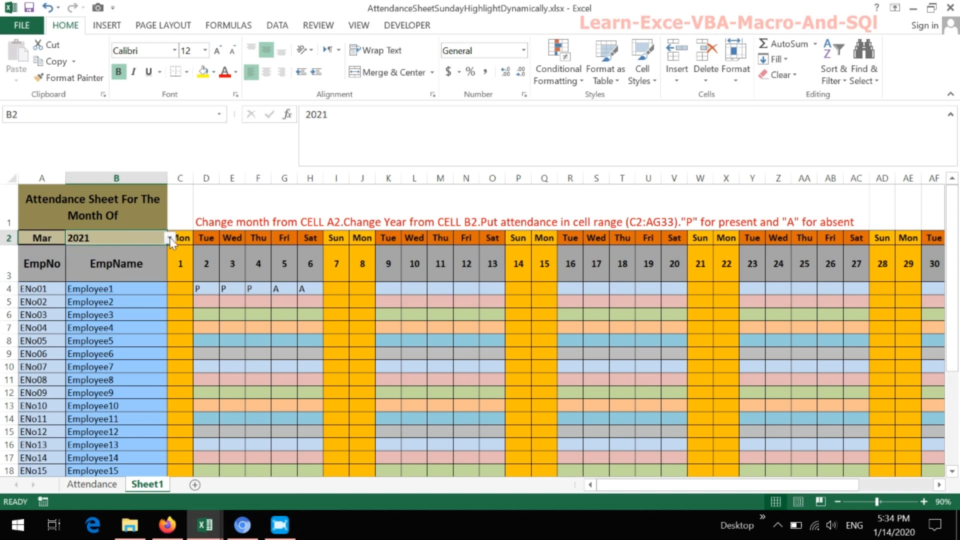
left_click(169, 238)
left_click(127, 273)
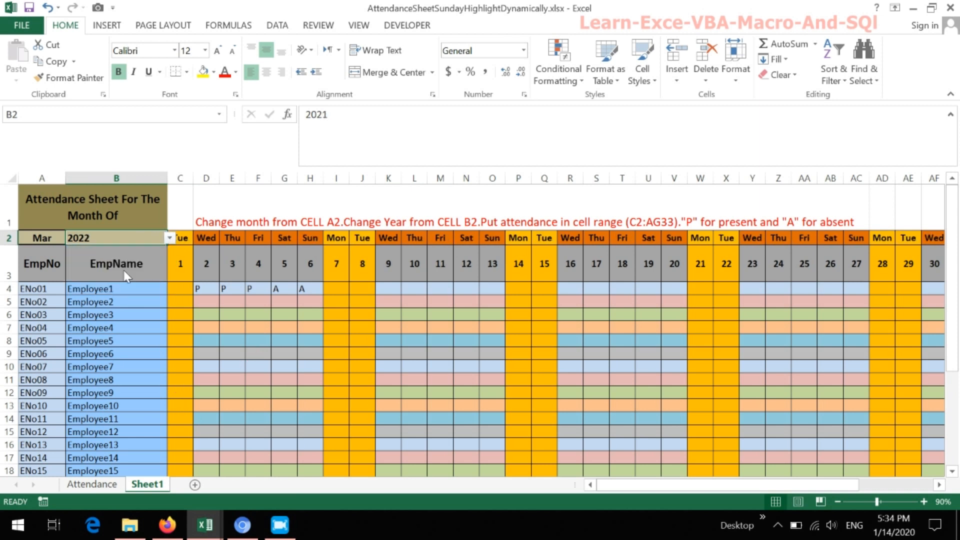
left_click(169, 239)
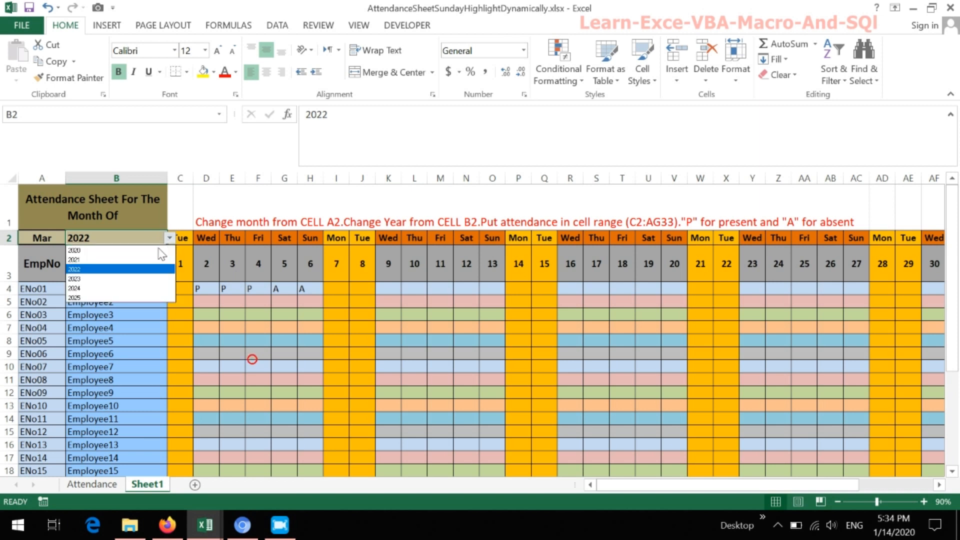
left_click(137, 276)
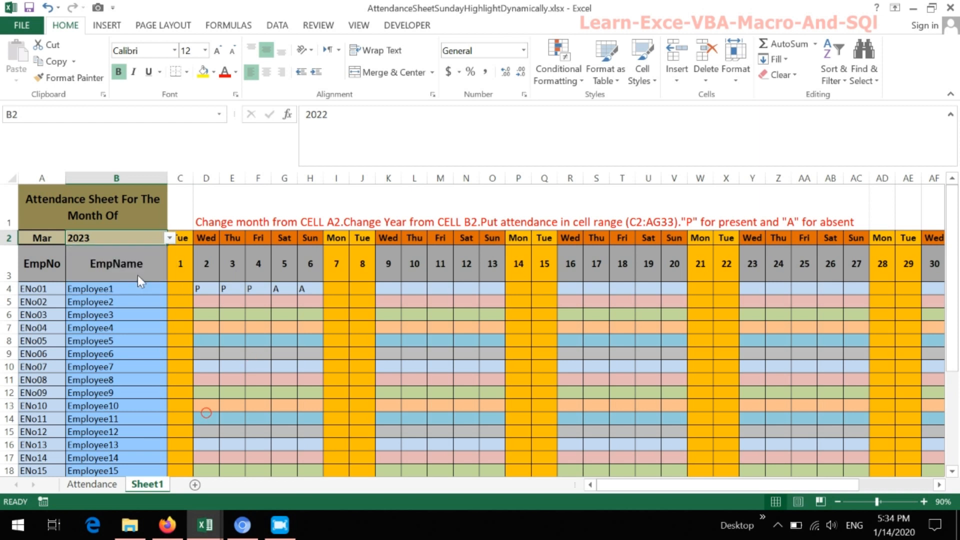
- Switch the month in cell A2 to Jan to test the sheet with the chosen year
left_click(50, 239)
left_click(68, 238)
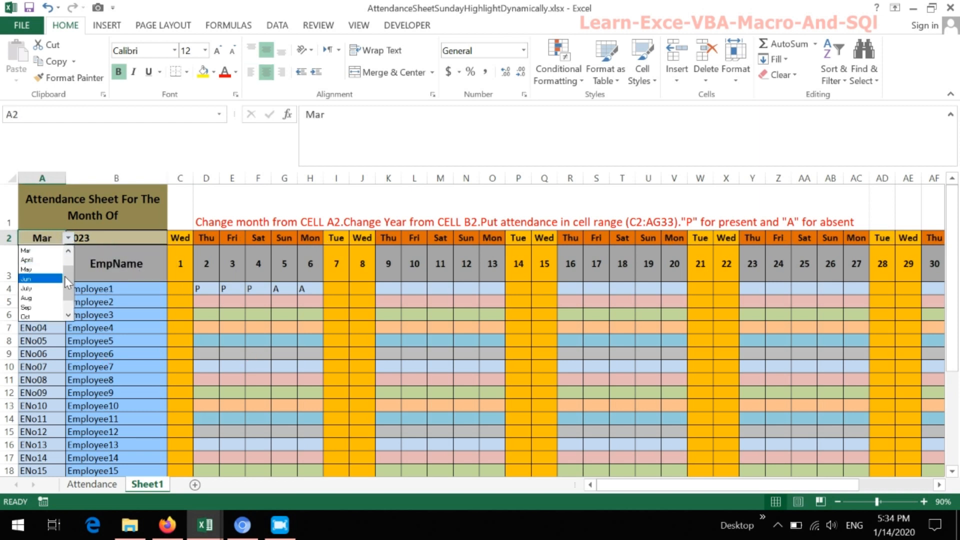
left_click(27, 252)
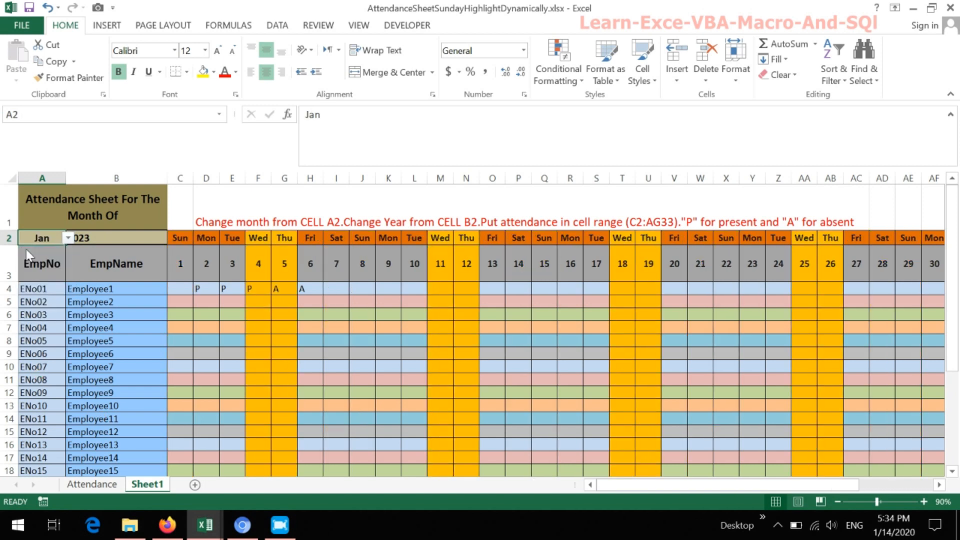